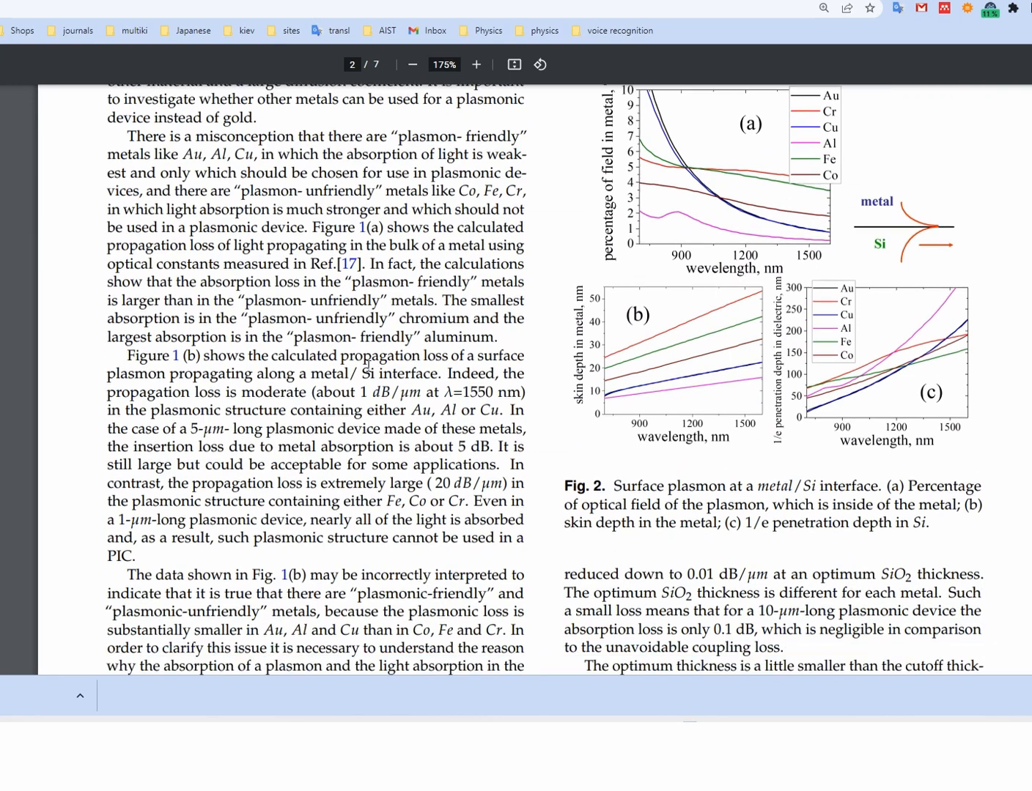
# Calculate the plasmon's field distribution across the thickness and show the total intensity |Ex|^2+|Ez|^2 in the log-scale field graph.
pyautogui.scroll(3, 359, 378)
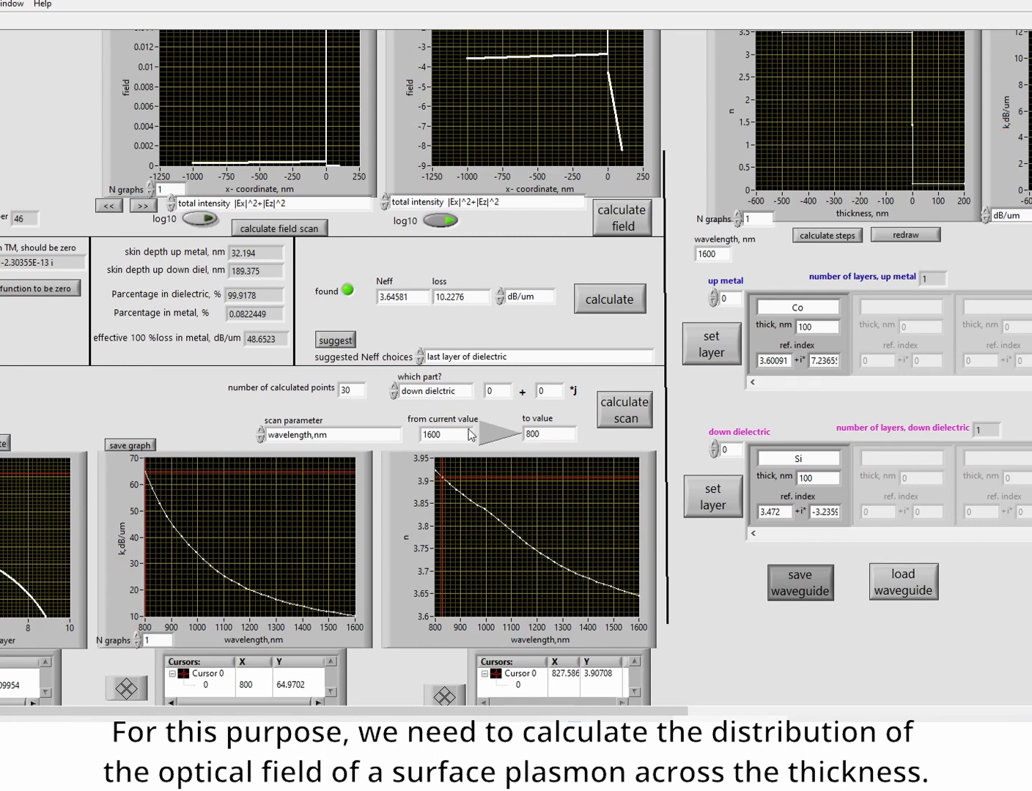
pyautogui.scroll(2, 448, 355)
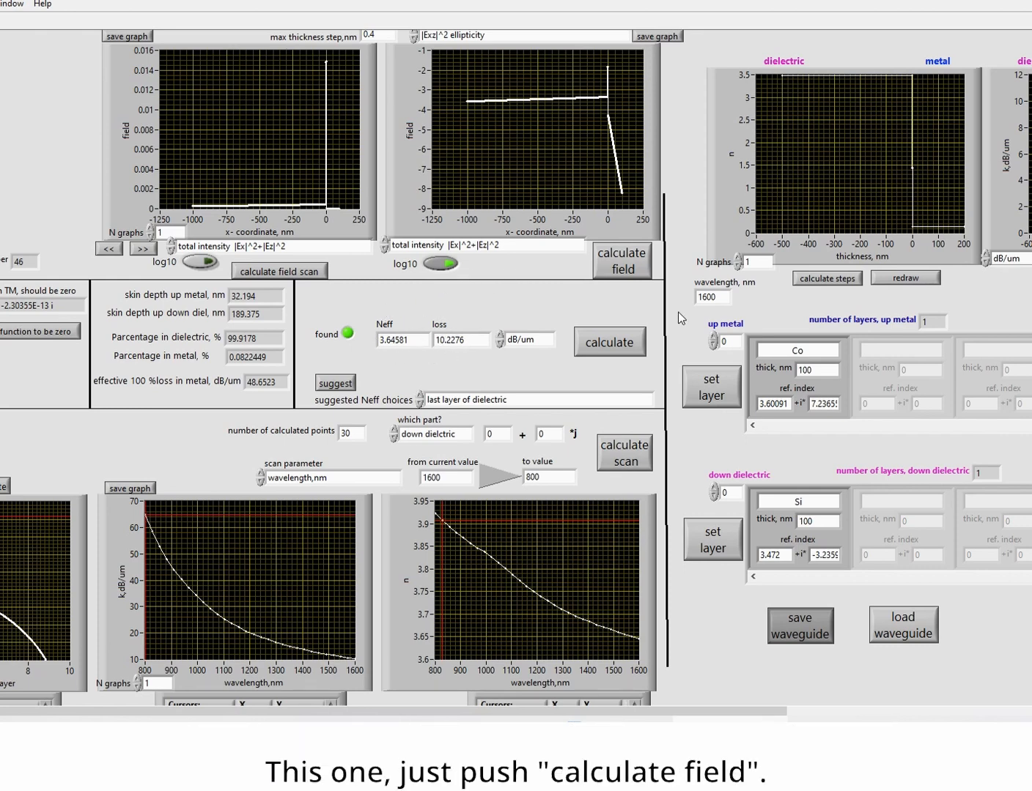
pyautogui.click(618, 265)
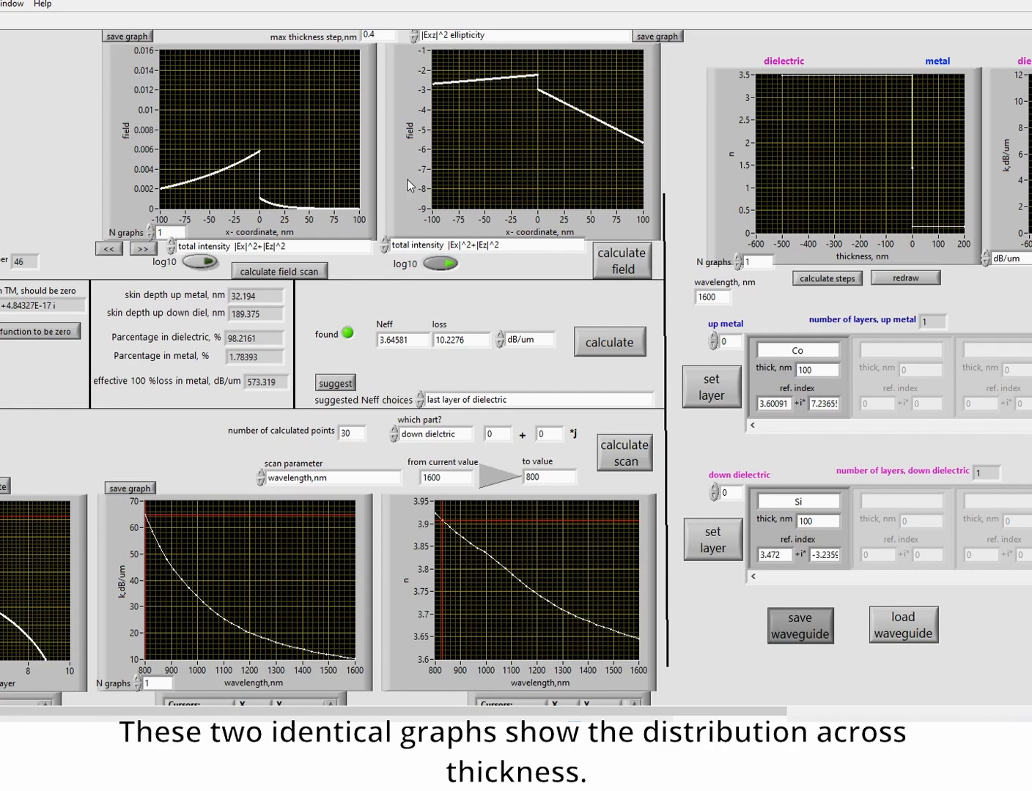
pyautogui.click(514, 250)
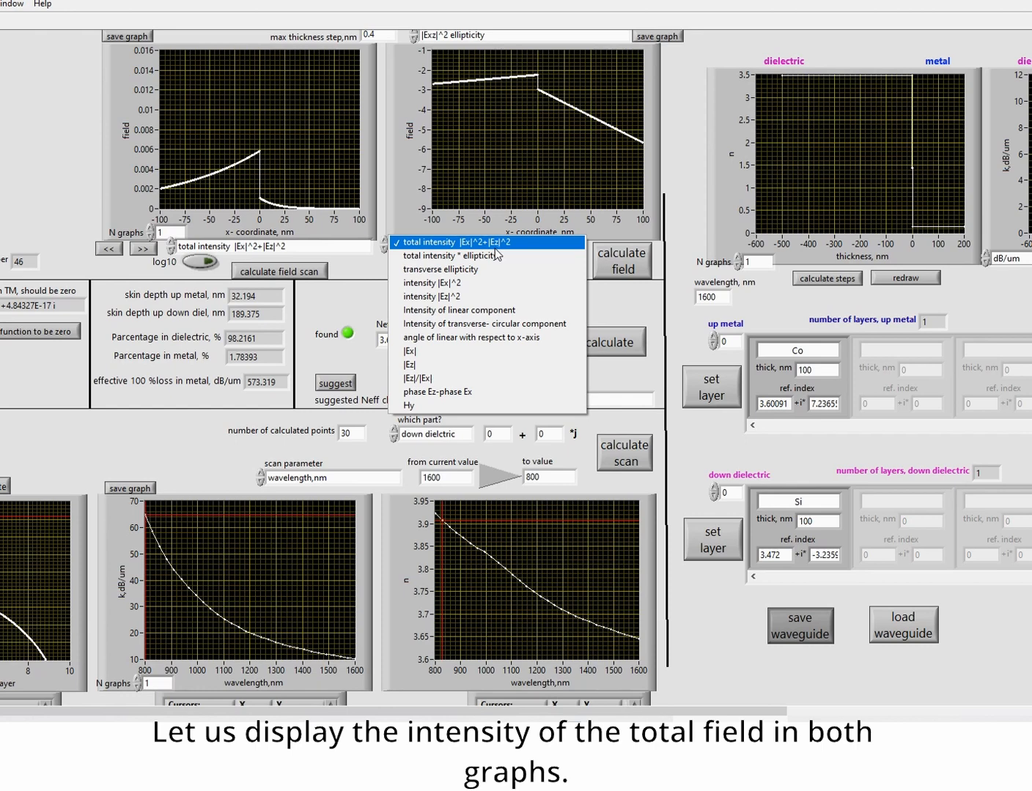
pyautogui.click(496, 244)
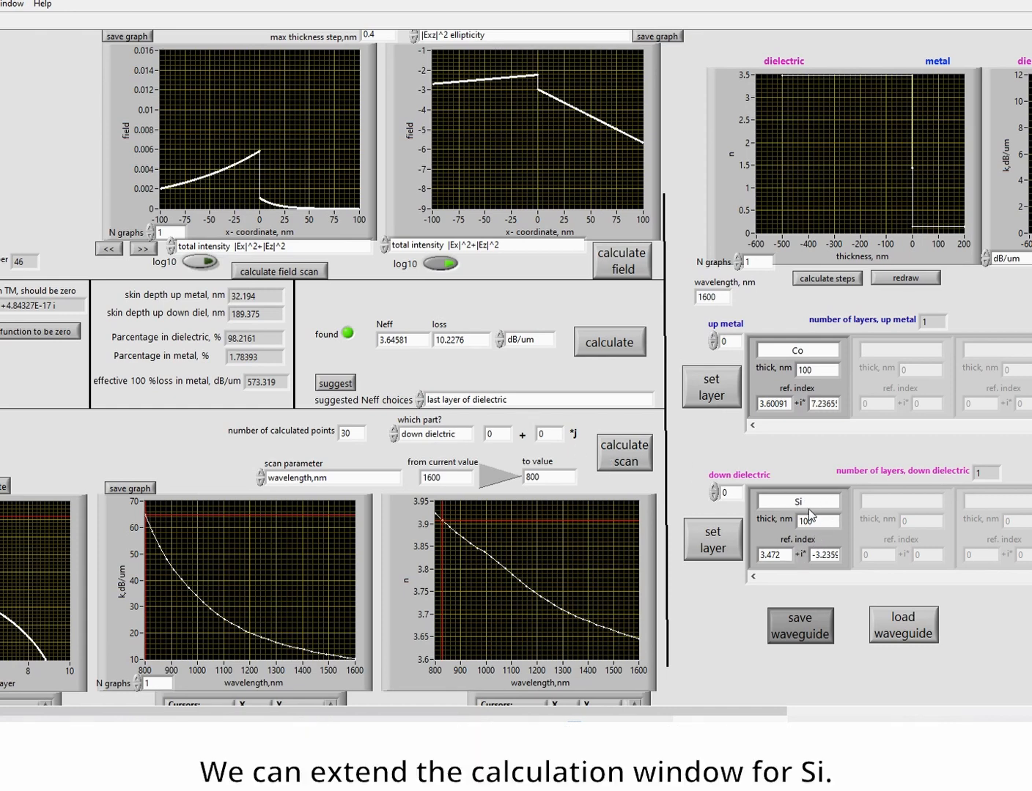
# Set the Si dielectric layer's thickness to 500 nm and recalculate the field distribution.
pyautogui.moveTo(818, 522); pyautogui.dragTo(793, 523)
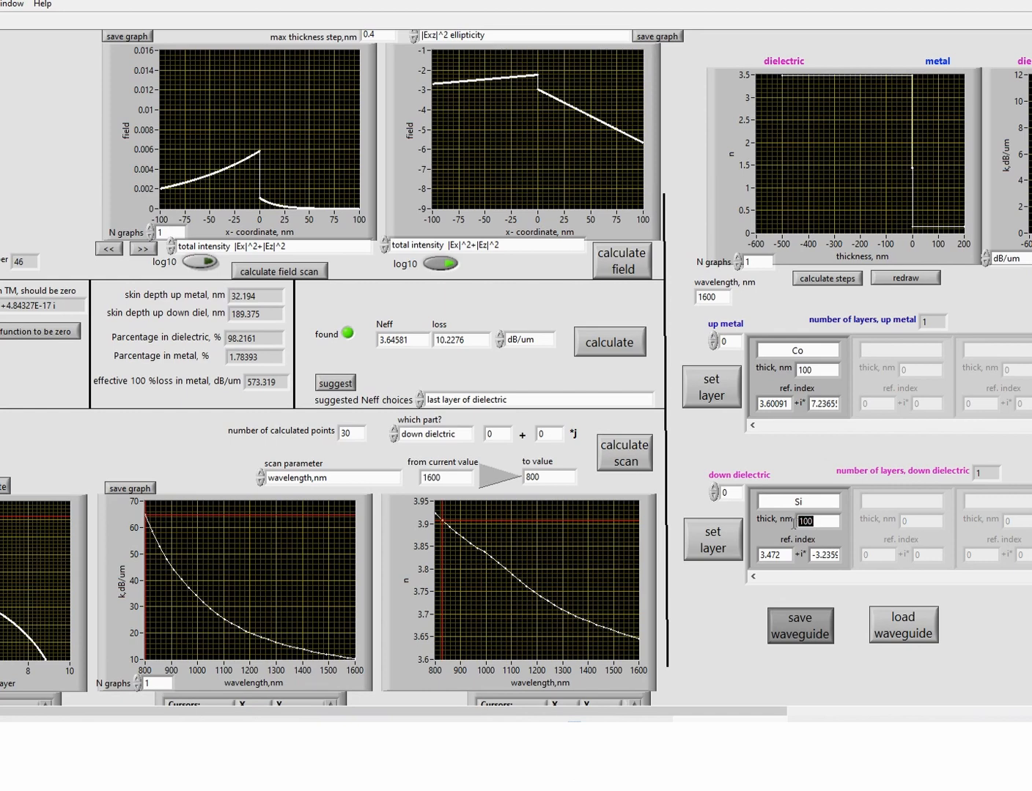
pyautogui.write('500')
pyautogui.click(618, 268)
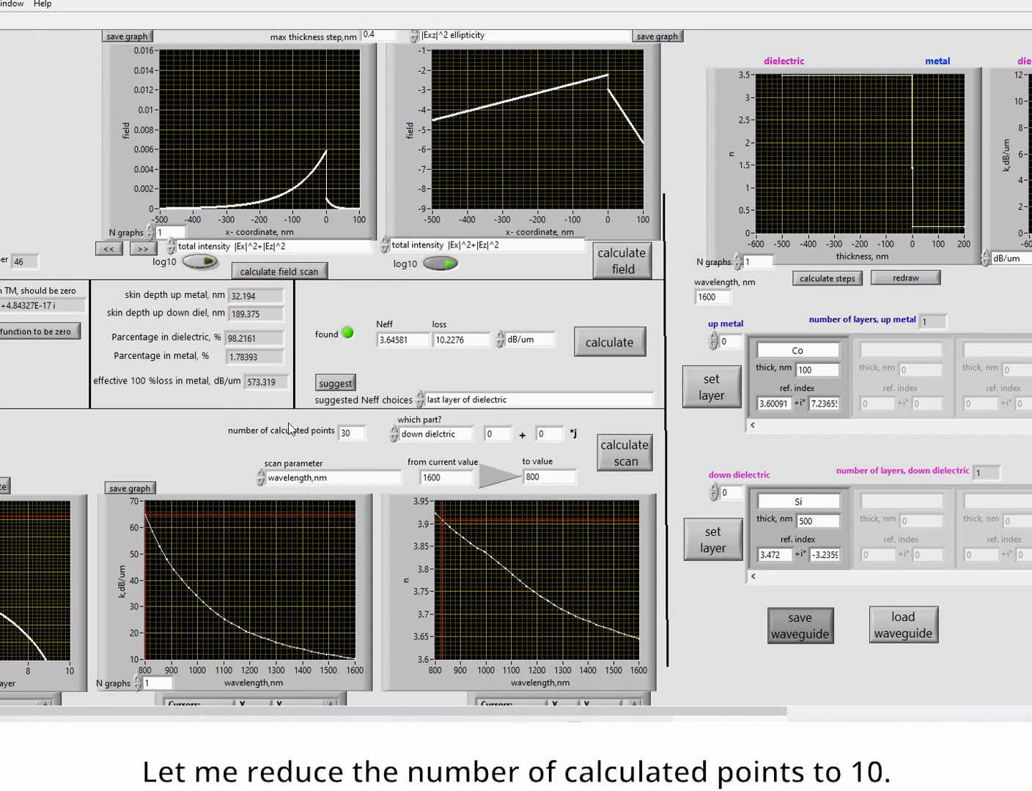
# Set the number of calculated points to 10 and run the wavelength scan from 1600 to 800 nm.
pyautogui.moveTo(361, 438); pyautogui.dragTo(342, 437)
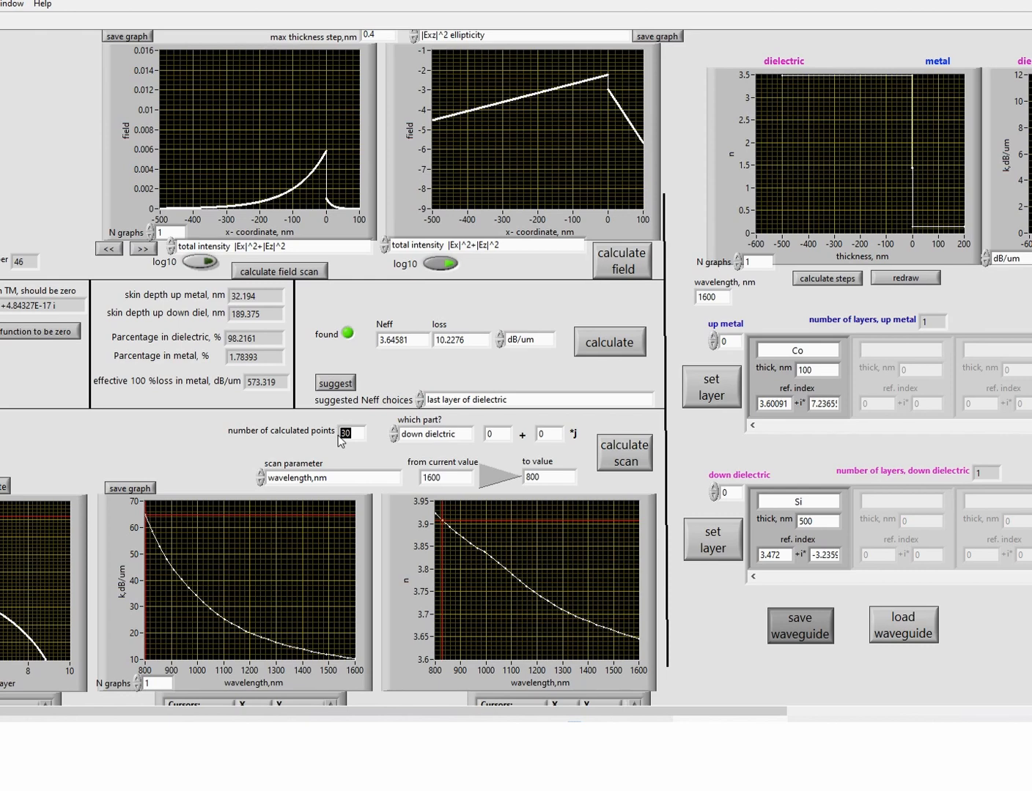
pyautogui.write('10')
pyautogui.click(620, 462)
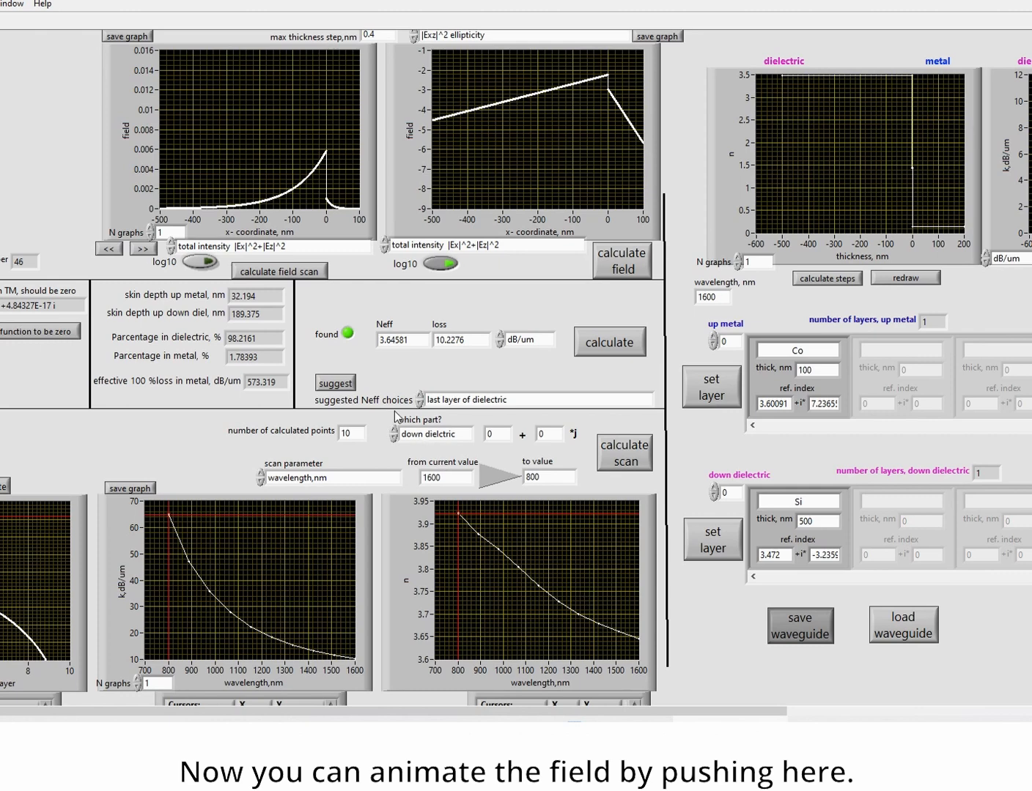
# Step forward through the scanned field distributions to examine how the field profile changes with wavelength.
pyautogui.click(142, 249)
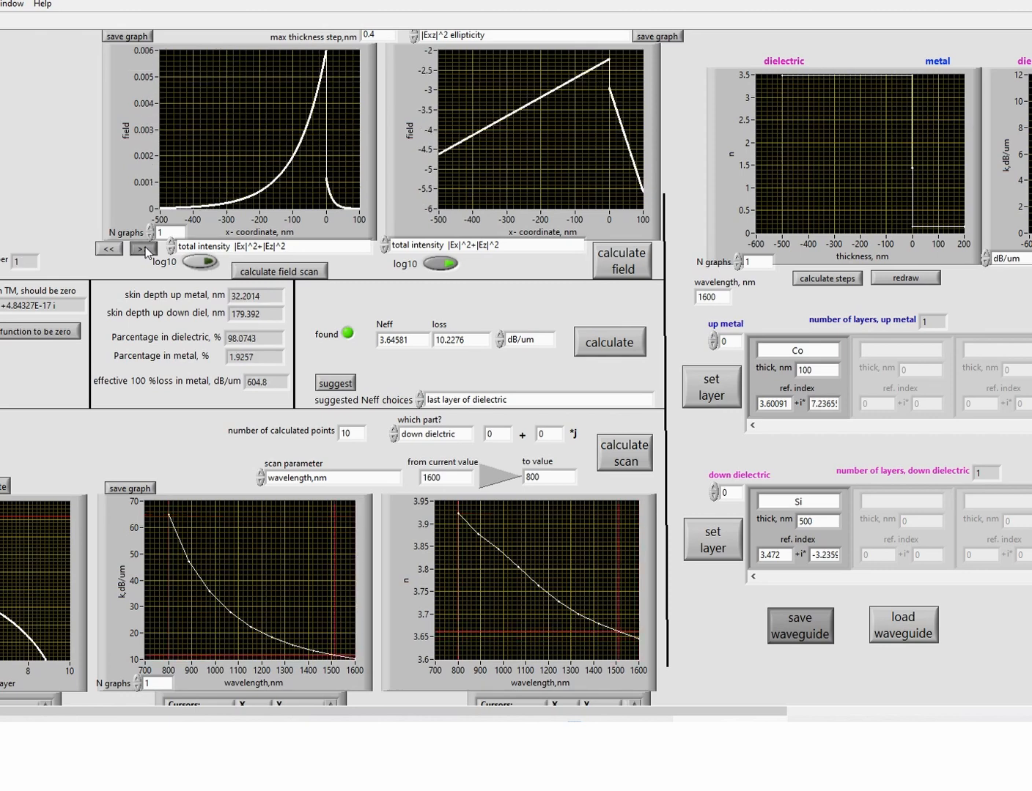
pyautogui.click(143, 249)
pyautogui.click(144, 249)
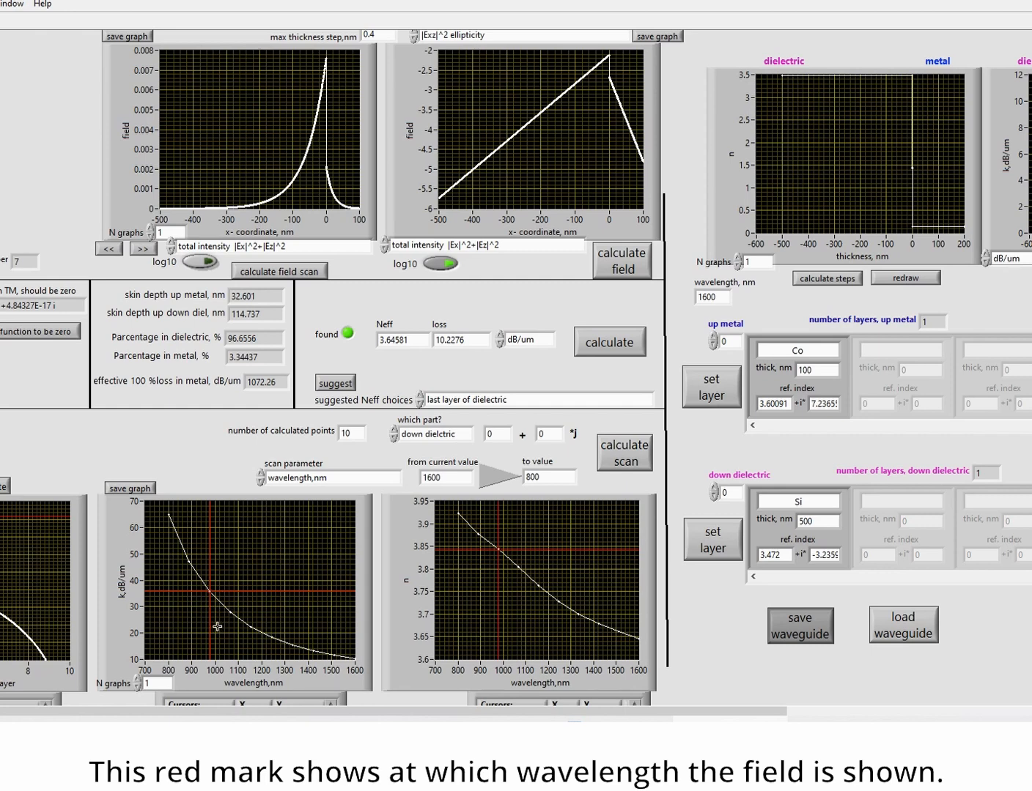
pyautogui.click(139, 249)
pyautogui.click(140, 249)
pyautogui.click(139, 250)
pyautogui.click(140, 249)
pyautogui.click(139, 251)
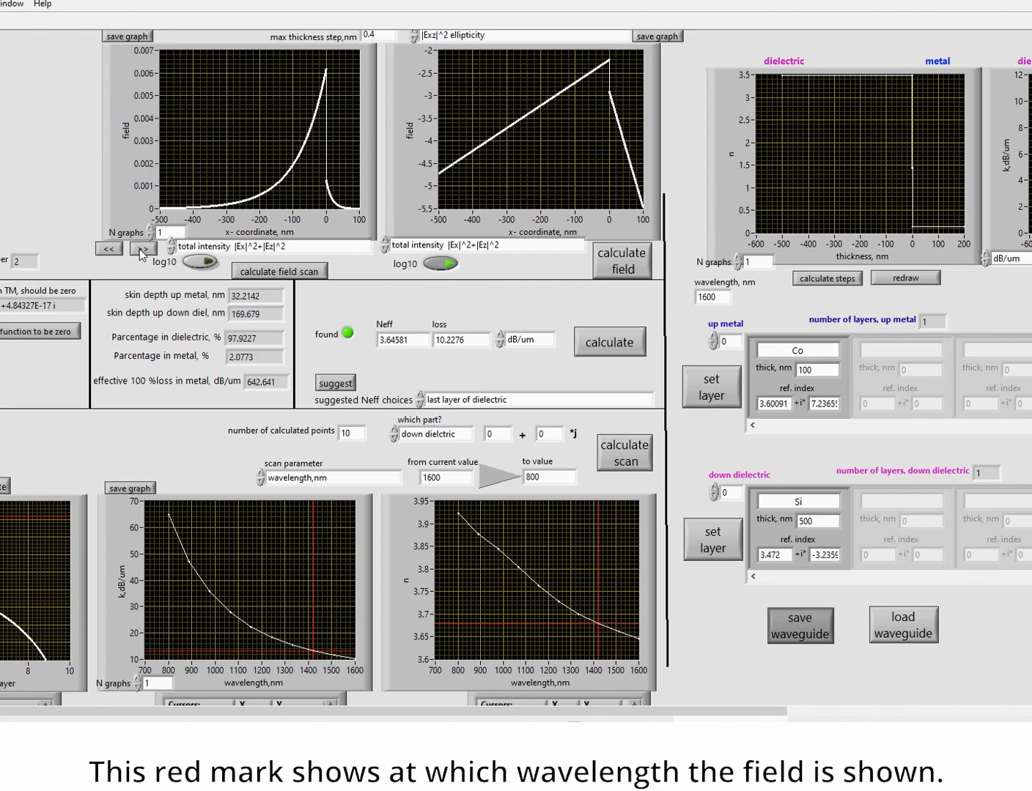
pyautogui.click(140, 251)
pyautogui.click(139, 252)
# Step back through the scanned field distributions, and advance again to the one at 800 nm.
pyautogui.click(111, 251)
pyautogui.click(112, 252)
pyautogui.click(112, 252)
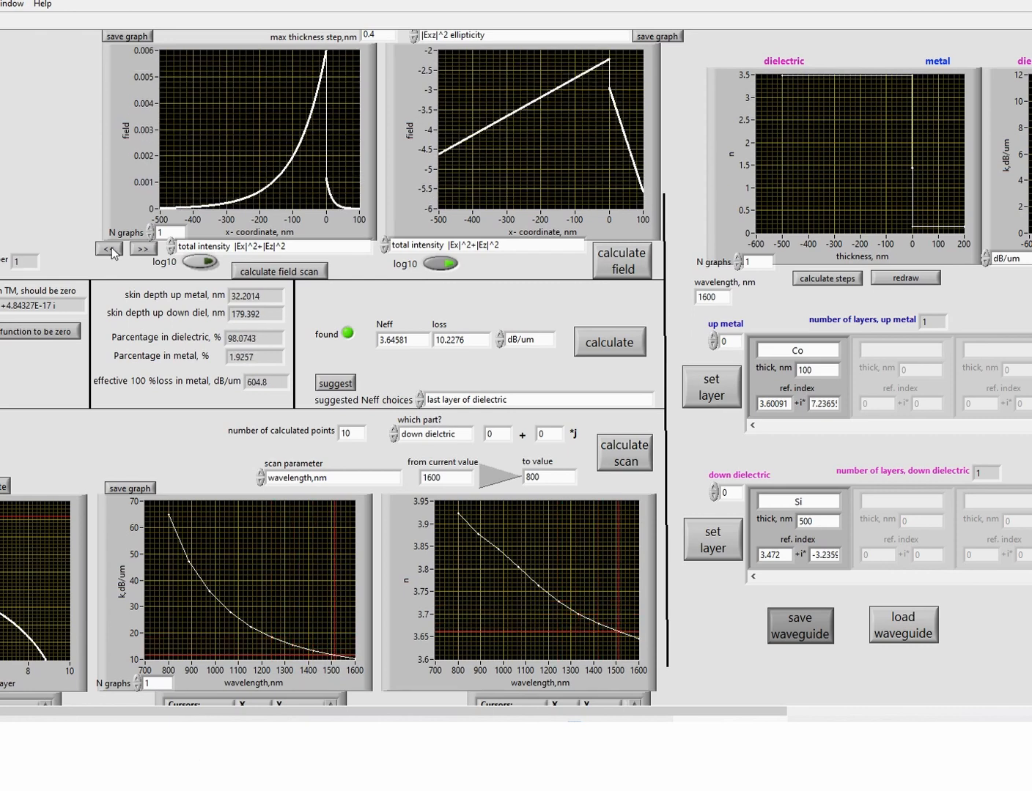
pyautogui.click(112, 251)
pyautogui.click(112, 251)
pyautogui.click(112, 252)
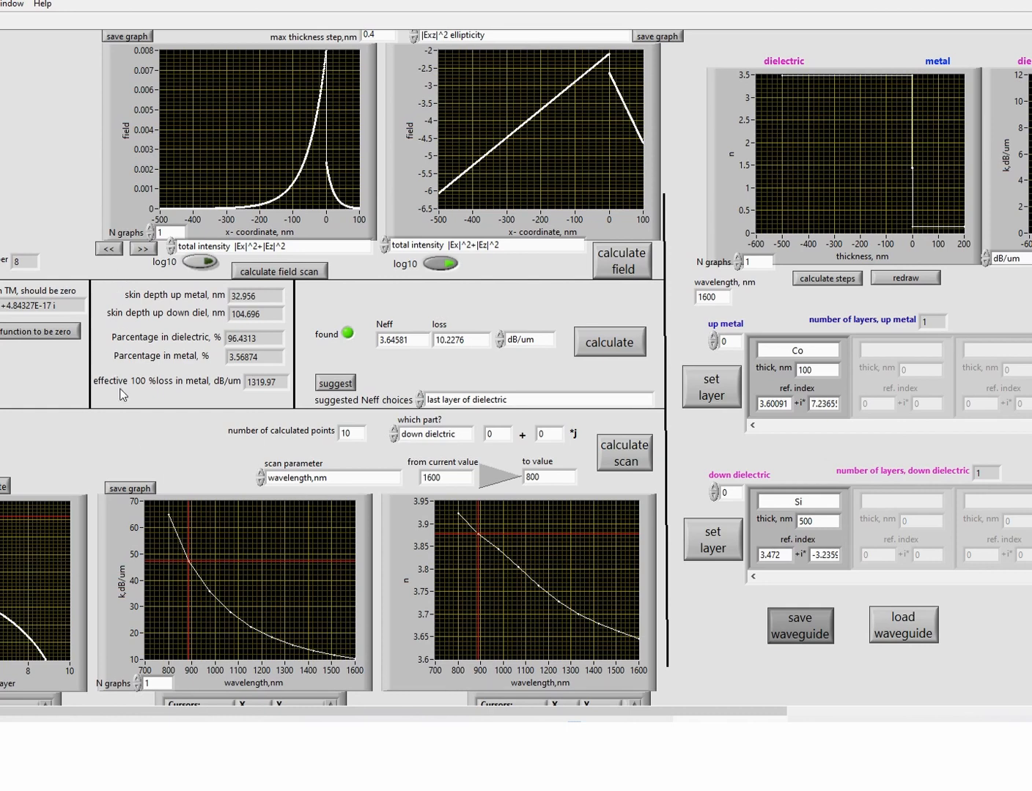
pyautogui.click(108, 249)
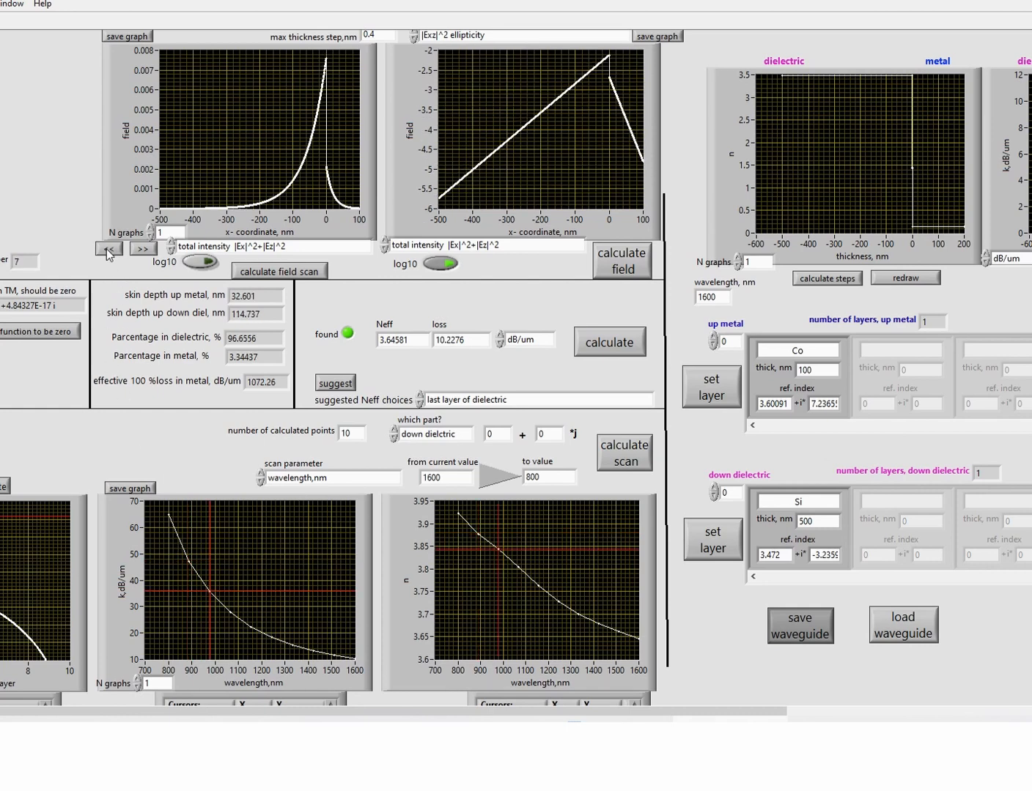
pyautogui.click(143, 248)
pyautogui.click(143, 248)
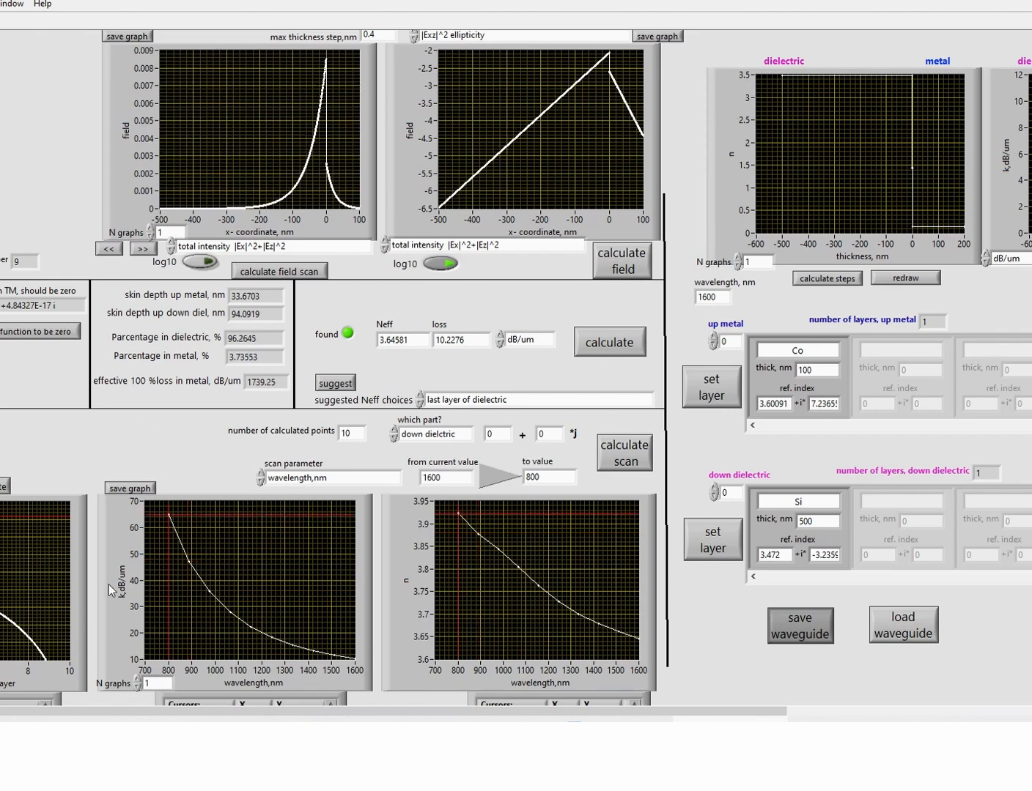
# Overlay 10 scanned field distributions for comparison, and return the field graphs to showing 1 curve.
pyautogui.click(150, 230)
pyautogui.click(143, 250)
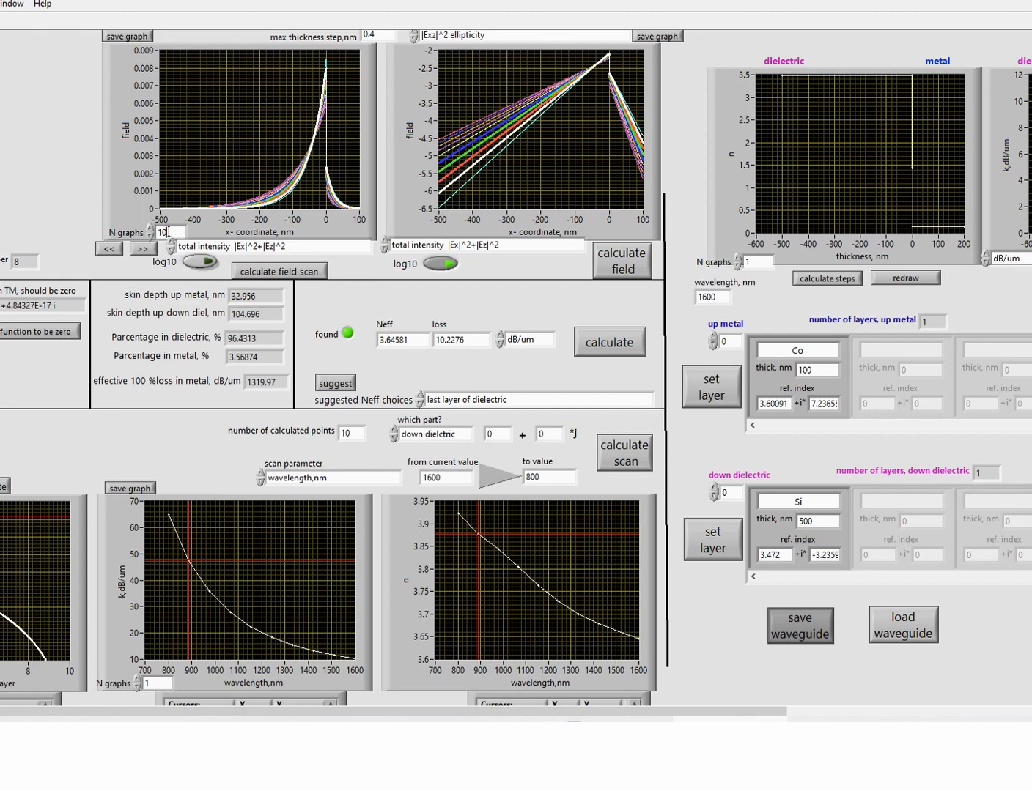
pyautogui.moveTo(166, 231); pyautogui.dragTo(157, 232)
pyautogui.press('BackSpace')
pyautogui.write('1')
pyautogui.press('Return')
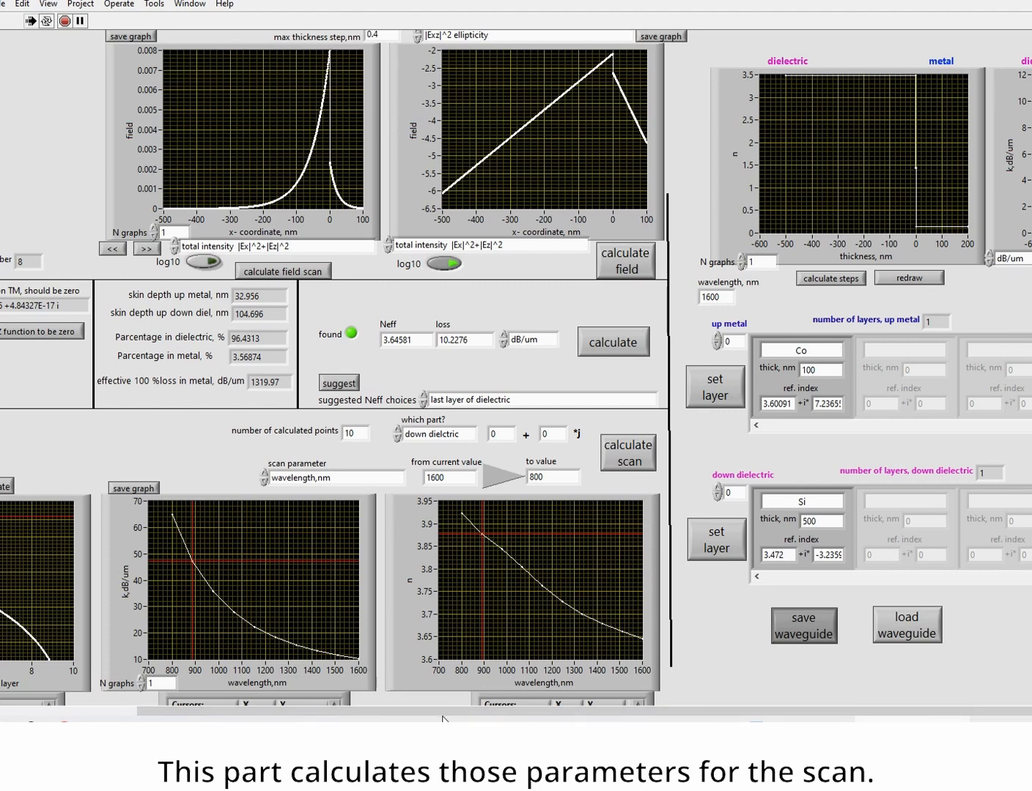
# Calculate the percentage of light in metal as a function of wavelength for the scan.
pyautogui.moveTo(420, 713); pyautogui.dragTo(240, 709)
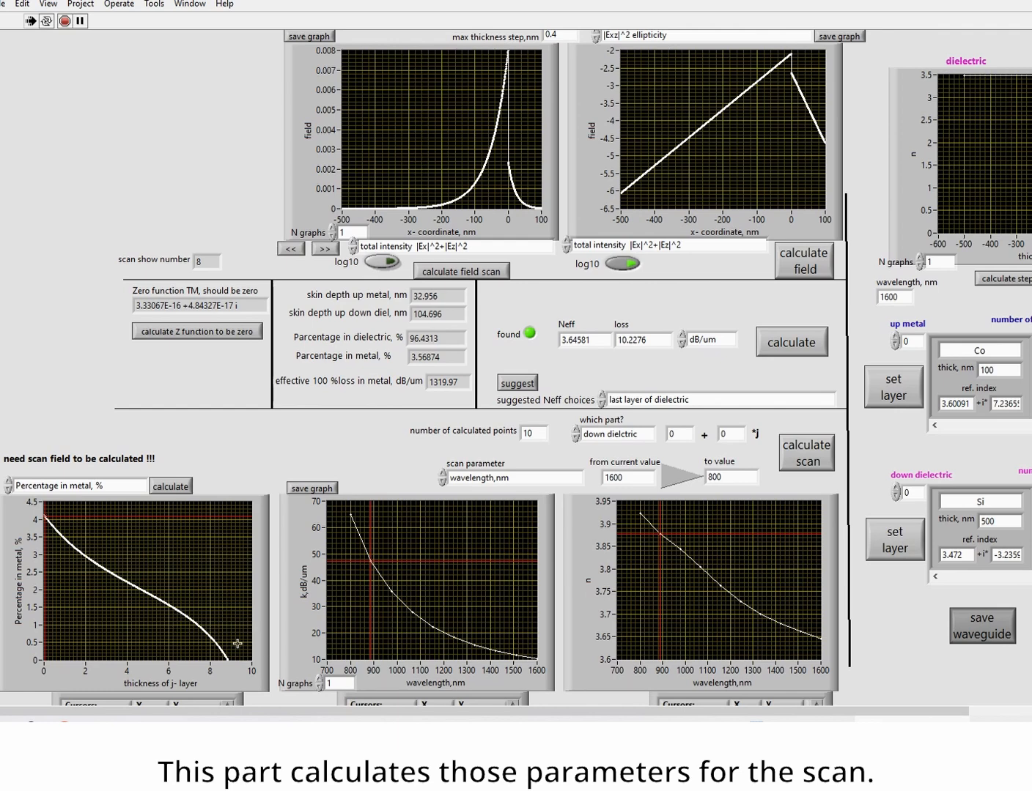
pyautogui.click(116, 494)
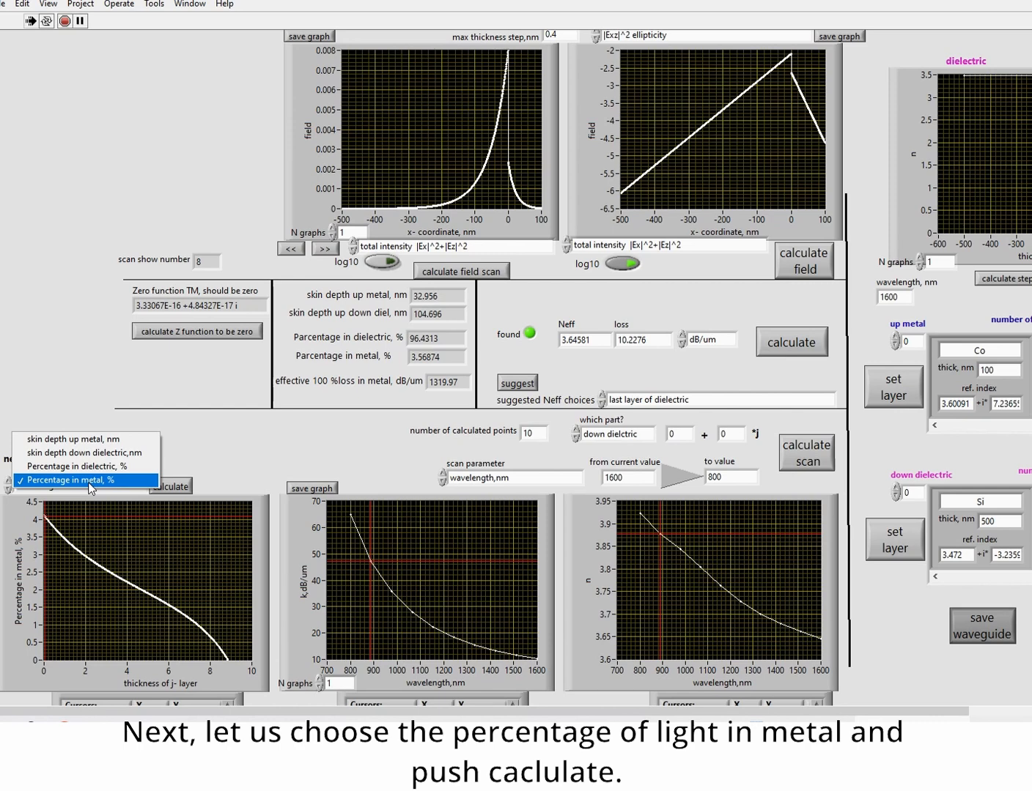
pyautogui.click(94, 480)
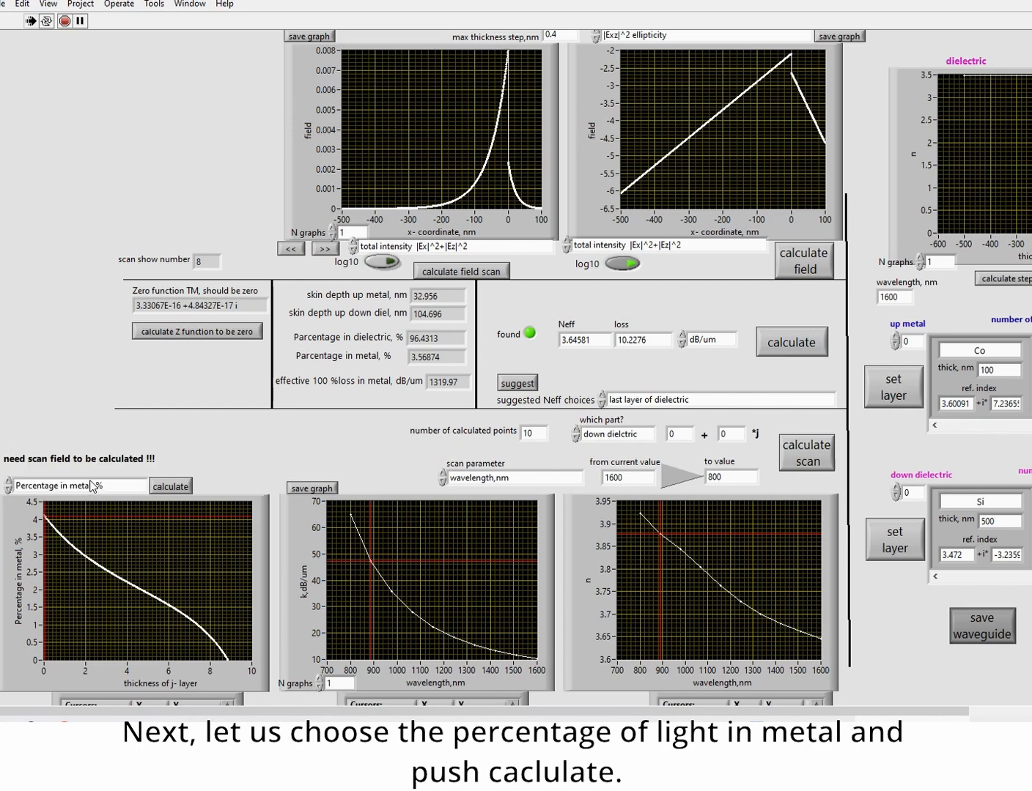
pyautogui.click(173, 488)
pyautogui.click(172, 487)
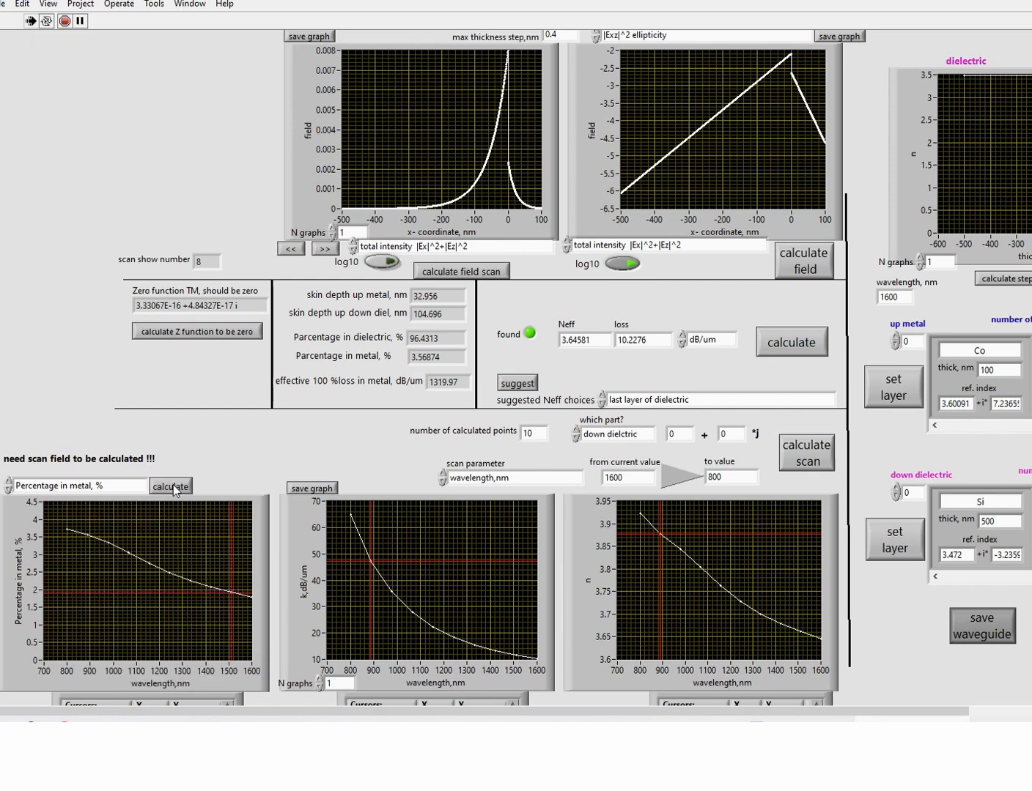
pyautogui.click(174, 488)
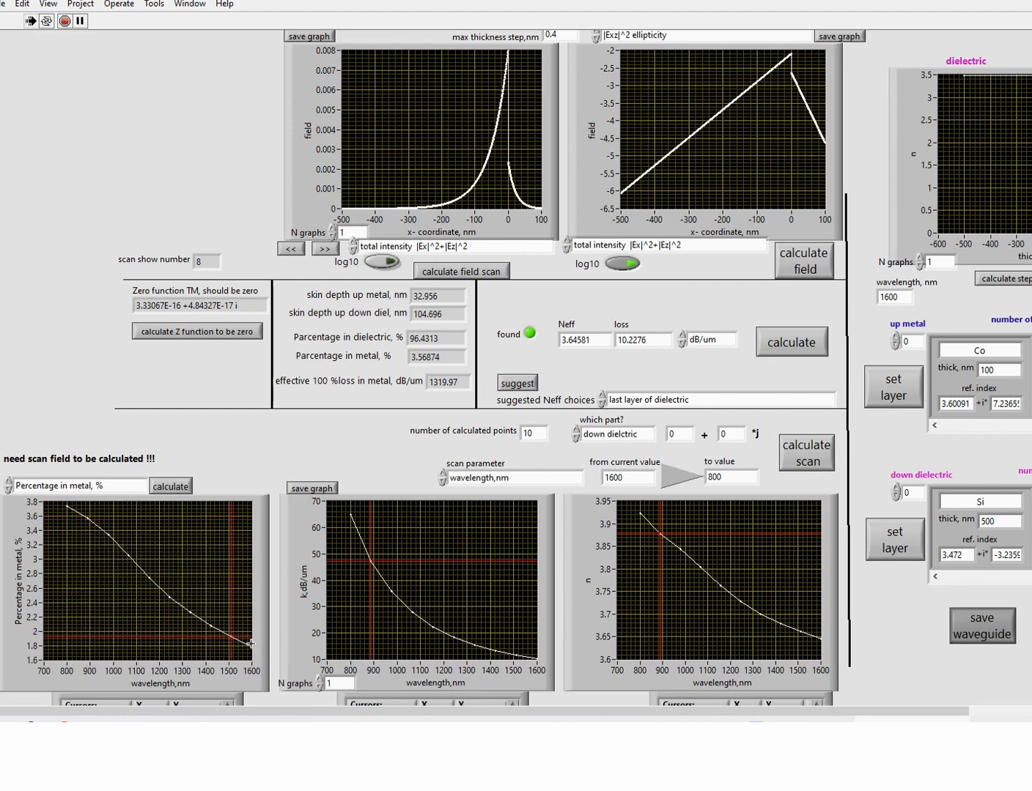
# Copy the percentage-in-metal graph data into the Origin worksheet Book1 from row 1 of column A, and set column B's long name to "Co".
pyautogui.rightClick(110, 578)
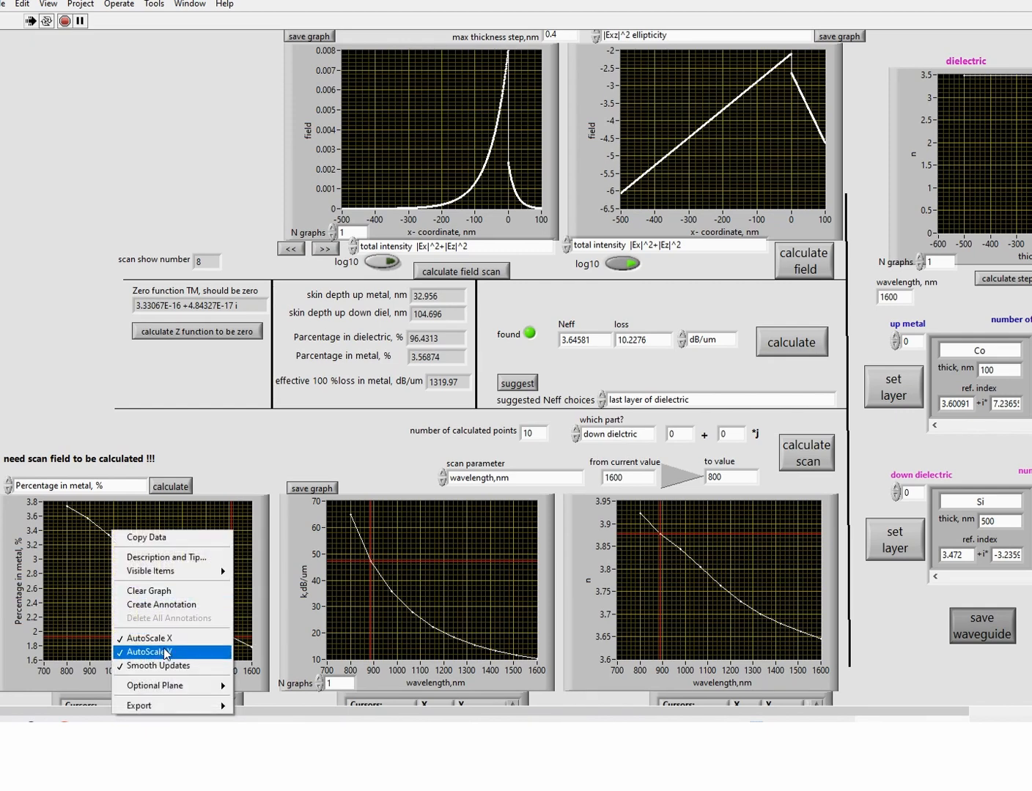
pyautogui.moveTo(207, 705)
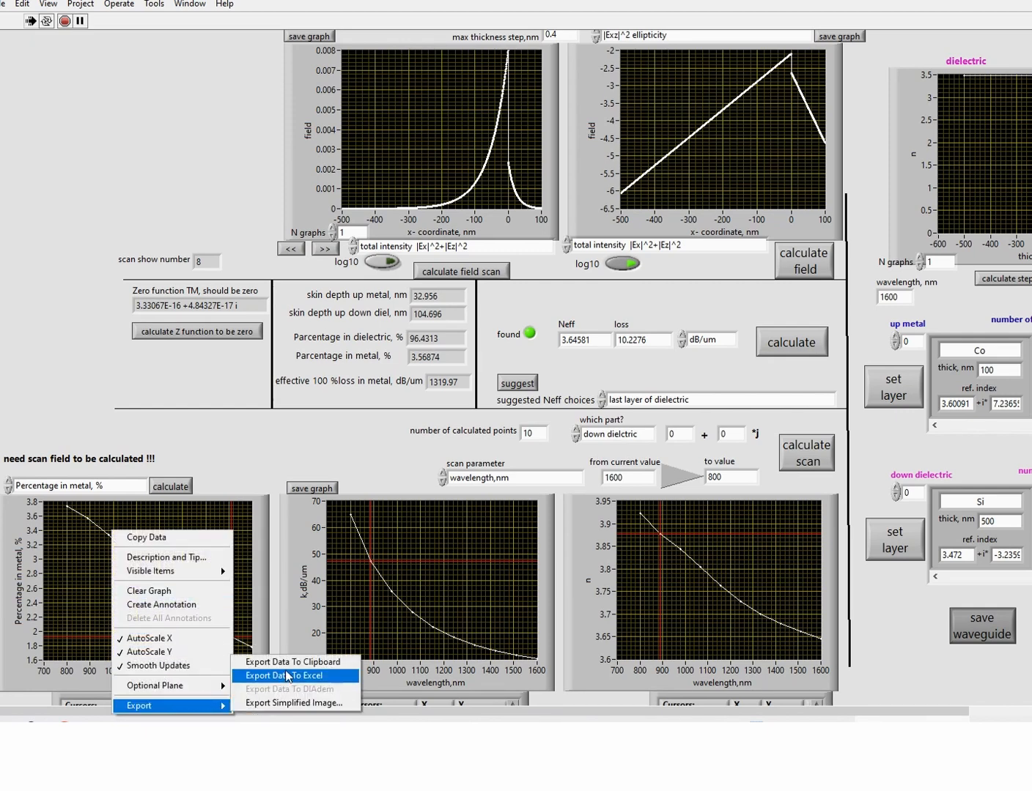
pyautogui.click(286, 663)
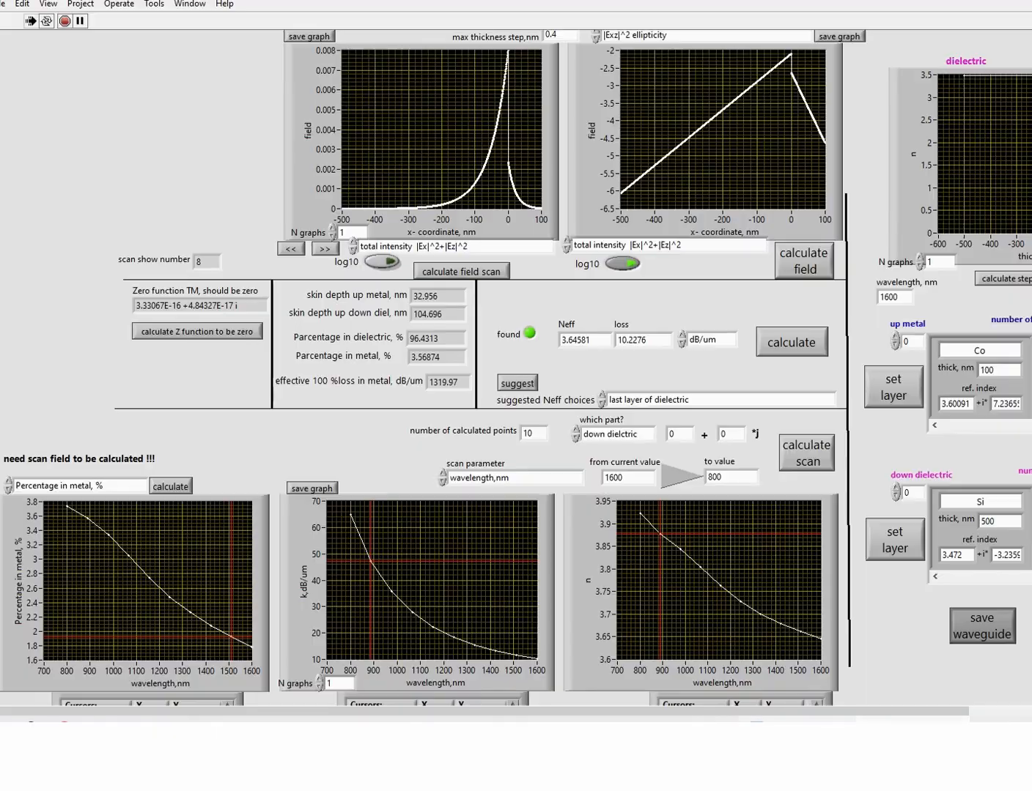
pyautogui.click(796, 732)
pyautogui.click(401, 198)
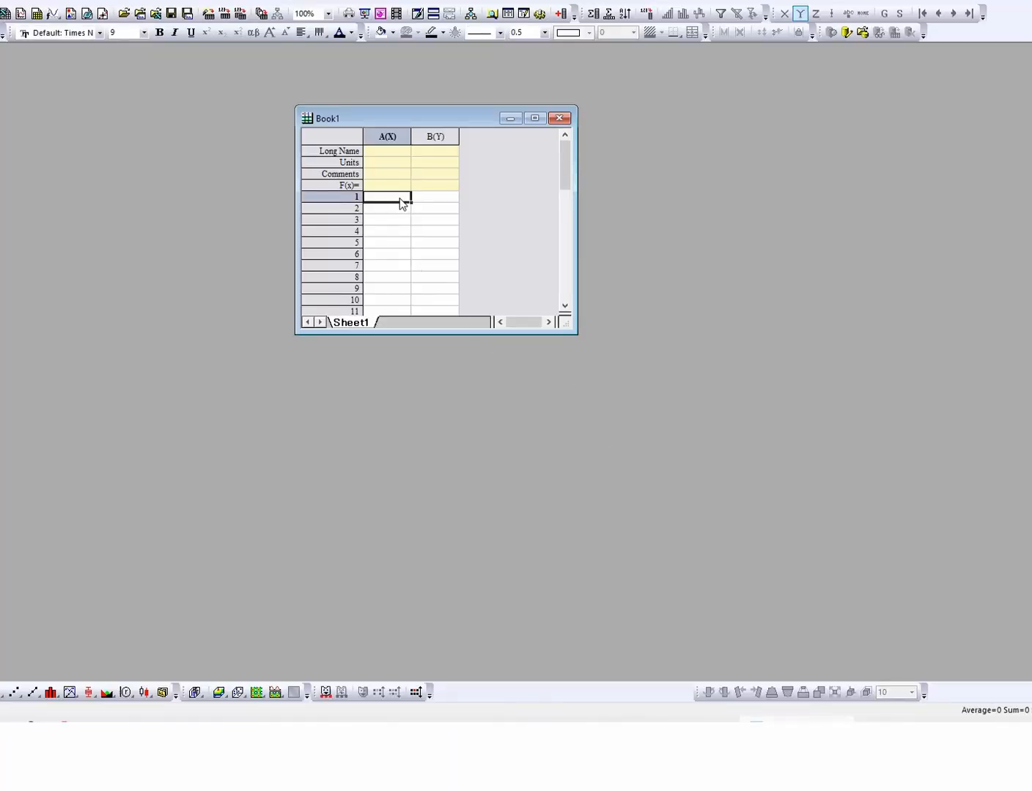
pyautogui.hotkey('ctrl', 'v')
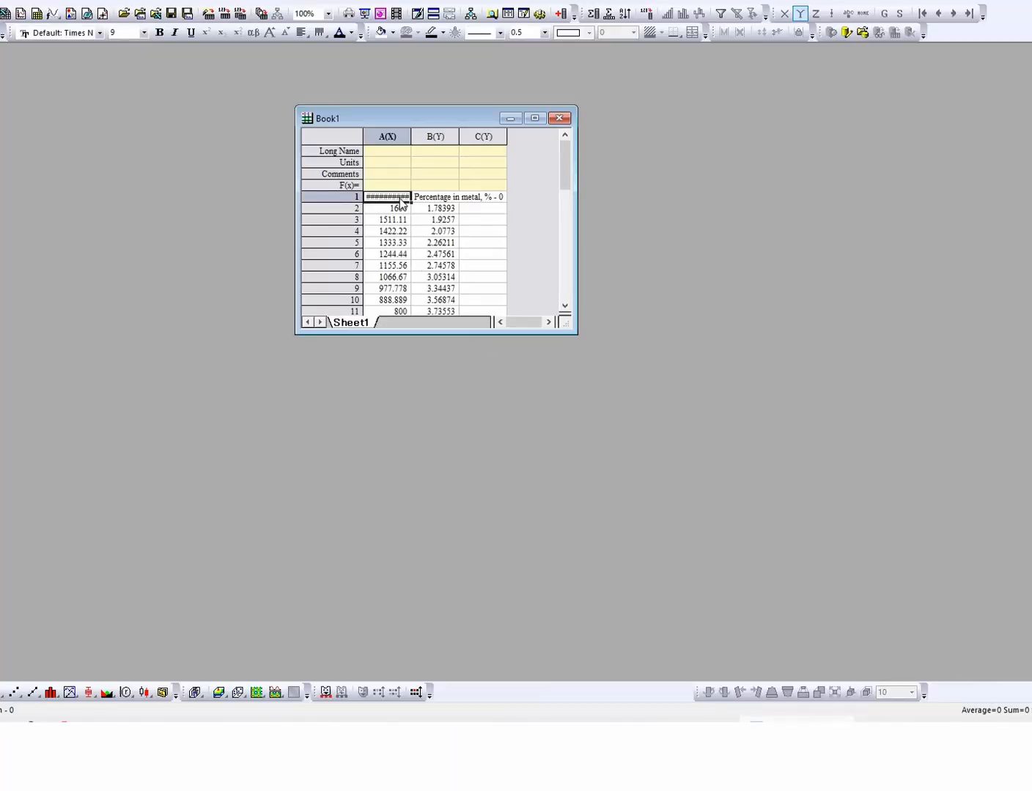
pyautogui.click(432, 151)
pyautogui.write('Co')
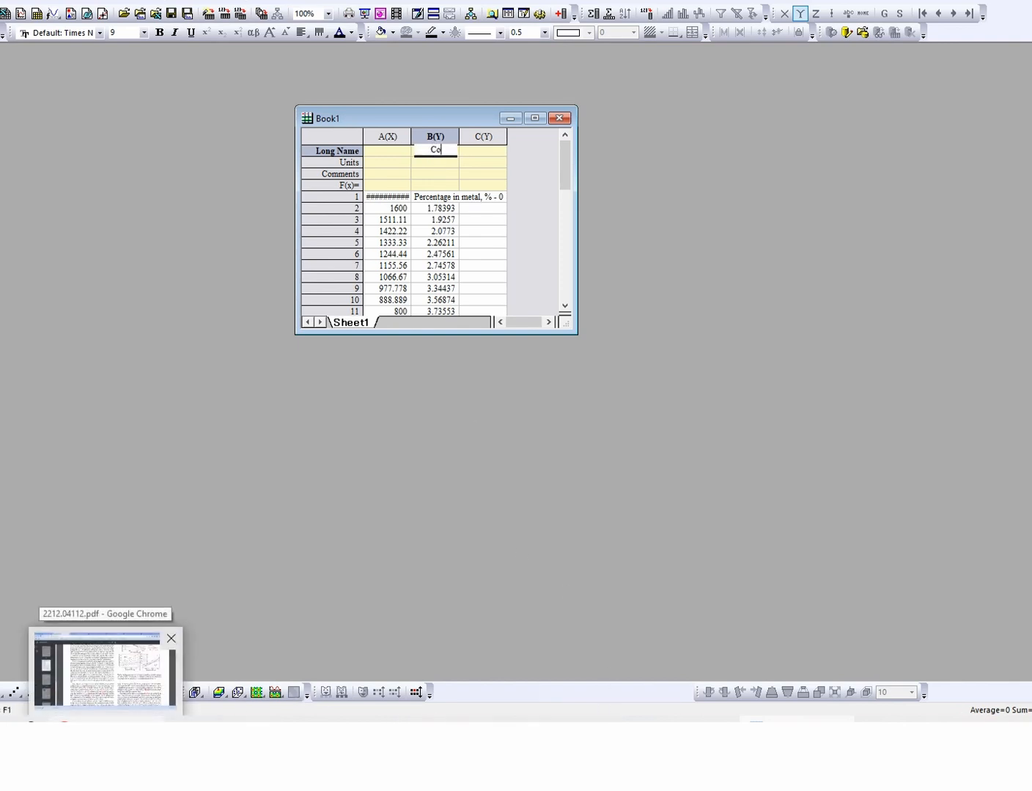
# Back in the LabVIEW waveguide program, load Au_nk.dat as the material for the up metal layer and set its thickness to 100 nm.
pyautogui.click(870, 733)
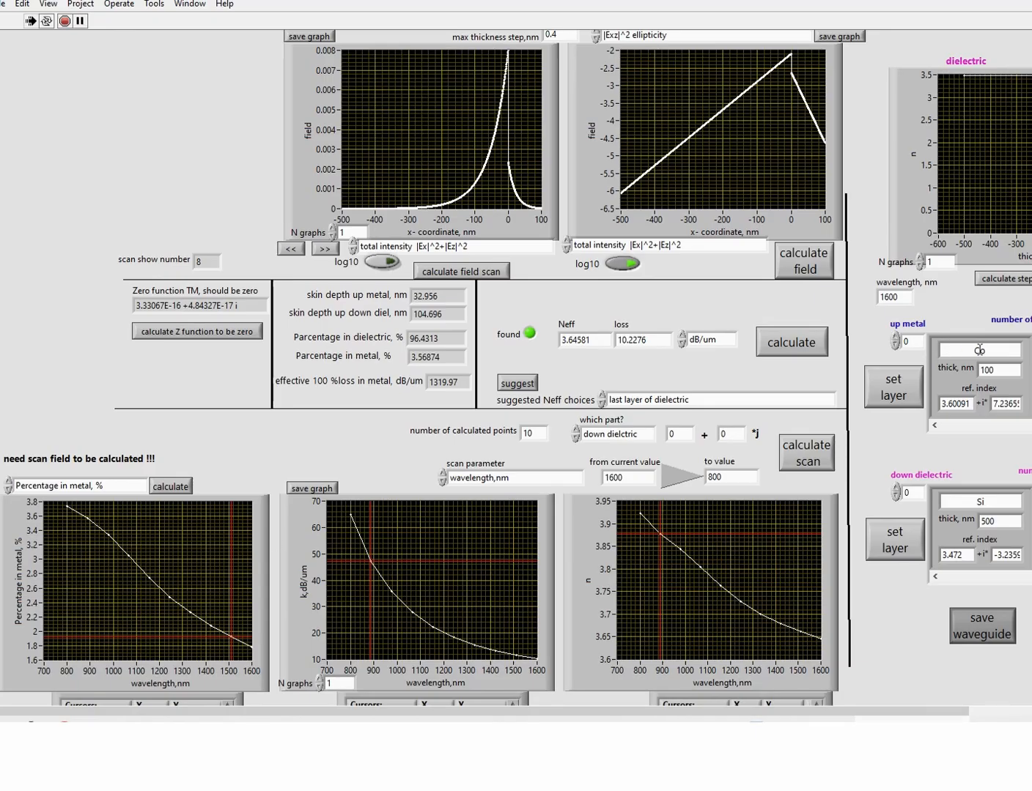
pyautogui.click(899, 384)
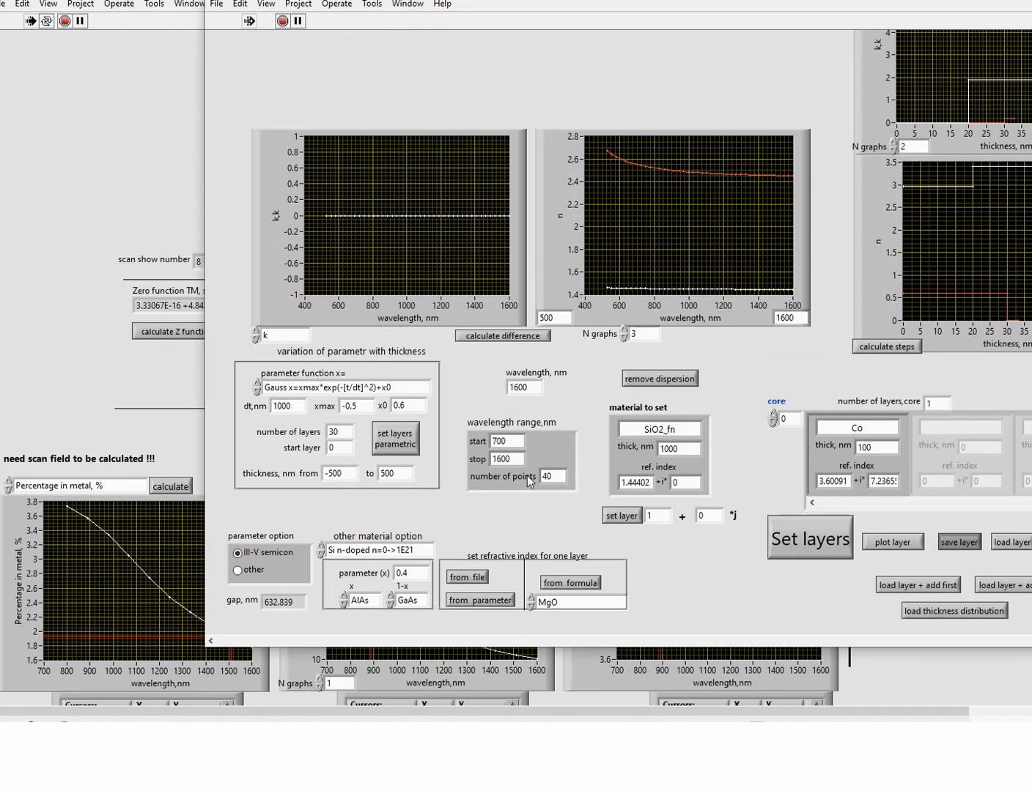
pyautogui.click(468, 578)
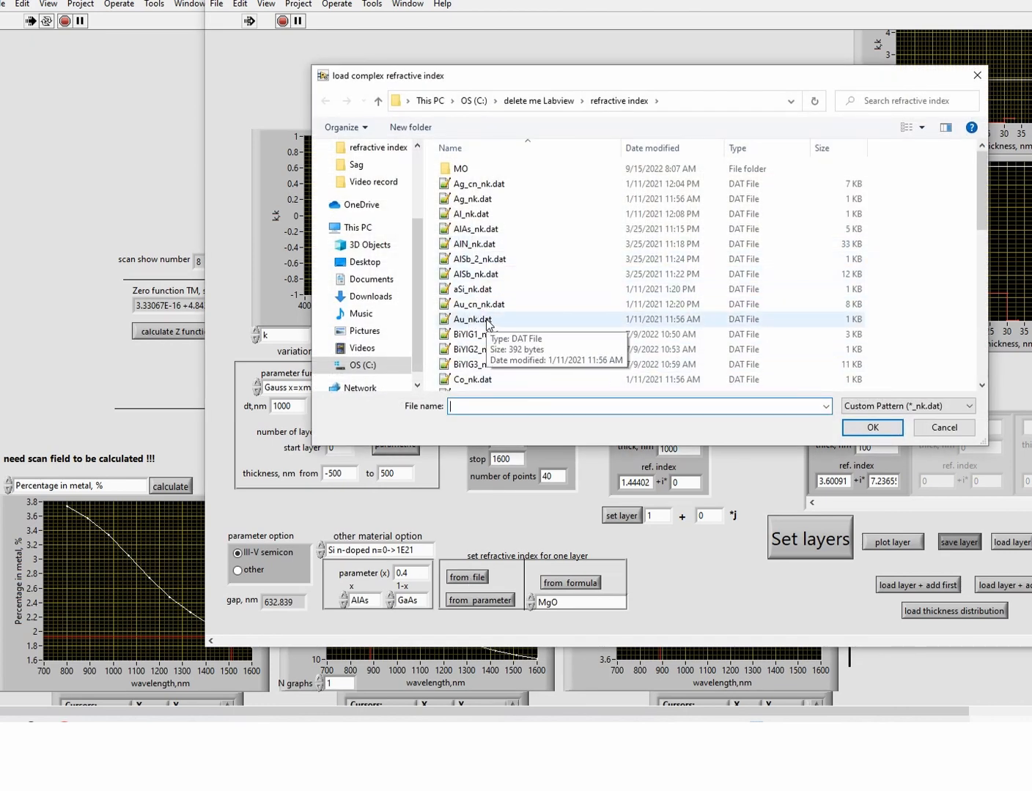
pyautogui.doubleClick(473, 321)
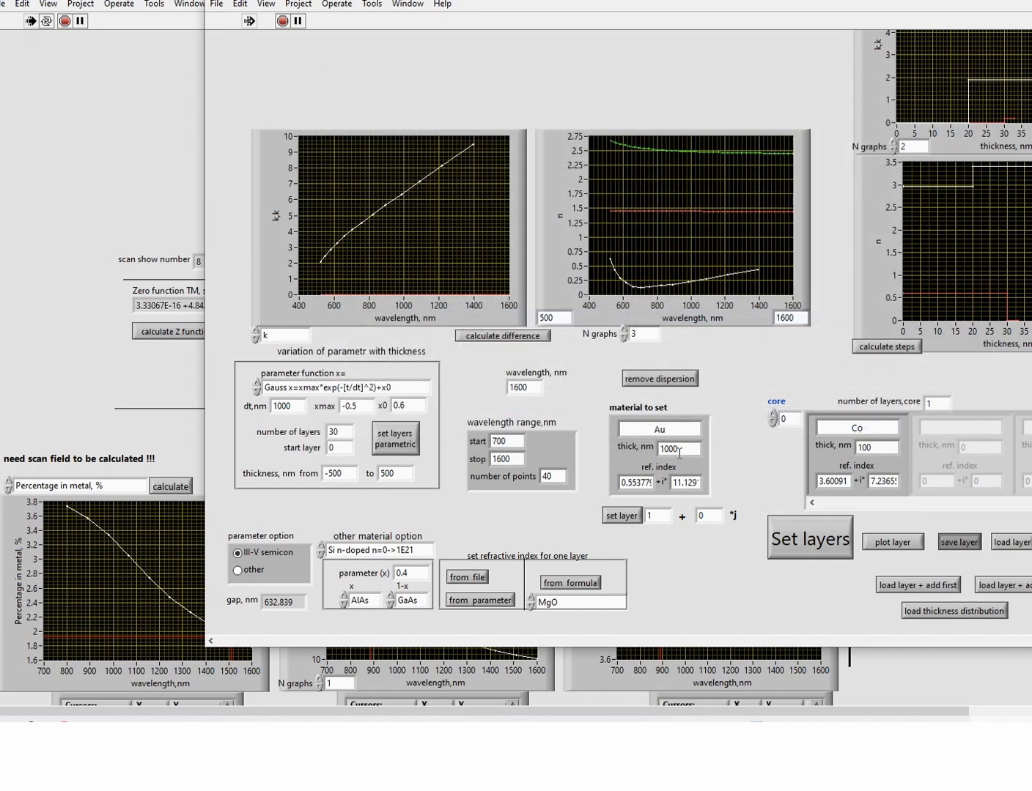
pyautogui.moveTo(681, 449); pyautogui.dragTo(641, 443)
pyautogui.write('100')
pyautogui.click(739, 449)
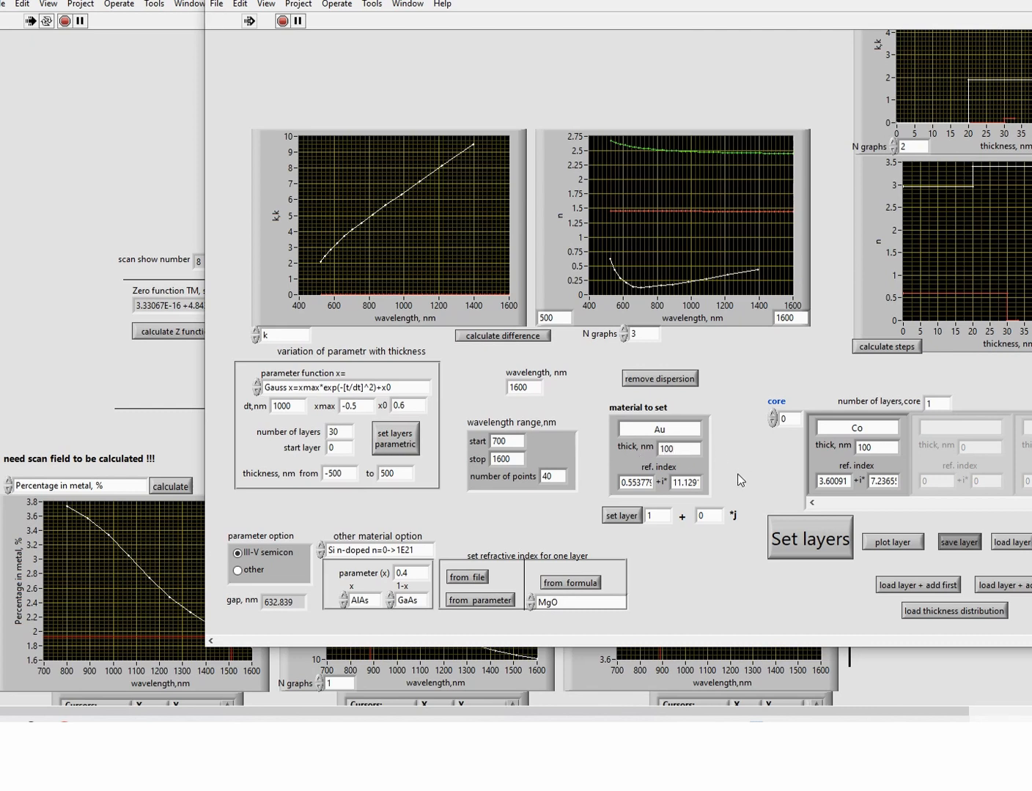
# Assign the Au material to layer 0 of the metal stack and apply the layers to the waveguide.
pyautogui.doubleClick(648, 517)
pyautogui.write('0')
pyautogui.click(630, 520)
pyautogui.click(815, 543)
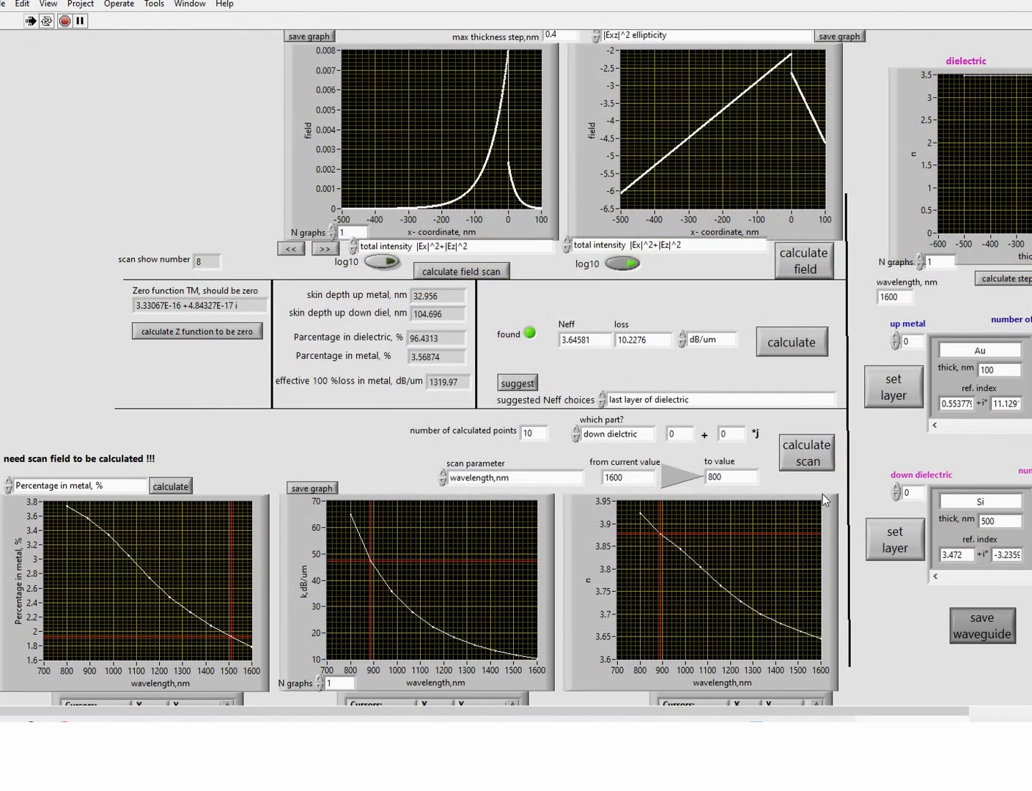
# Calculate the Au plasmon mode and scan its wavelength from 1600 to 800 nm, including the percentage of light in metal.
pyautogui.click(794, 342)
pyautogui.click(798, 454)
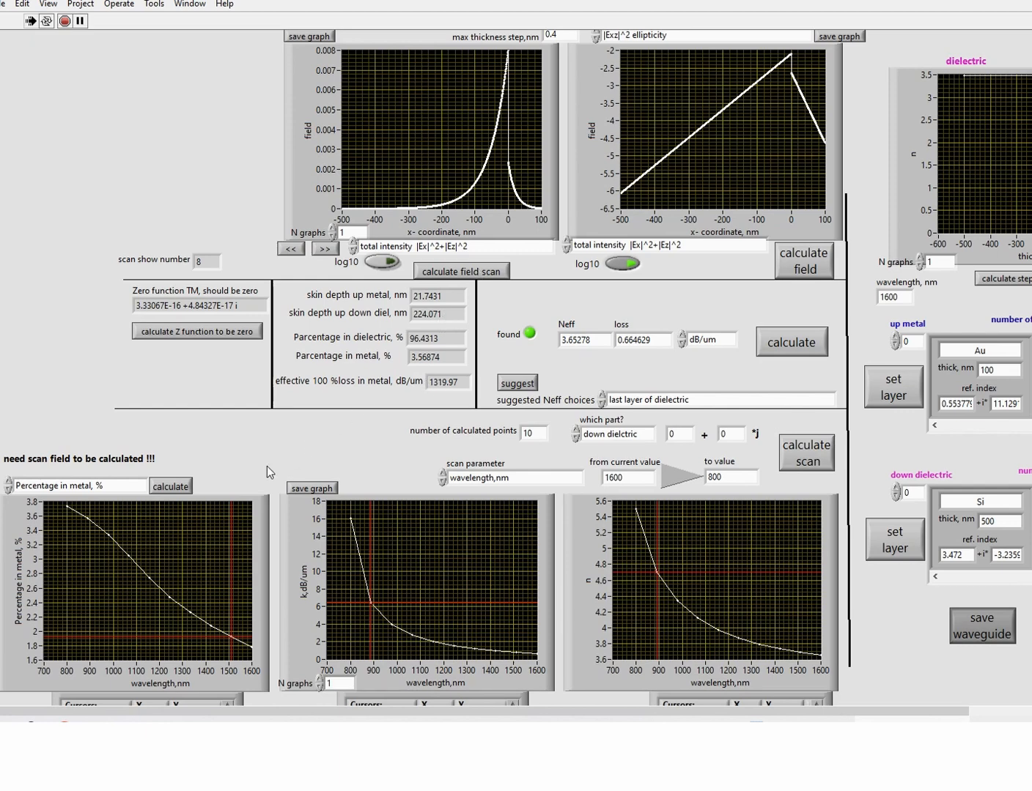
pyautogui.click(170, 485)
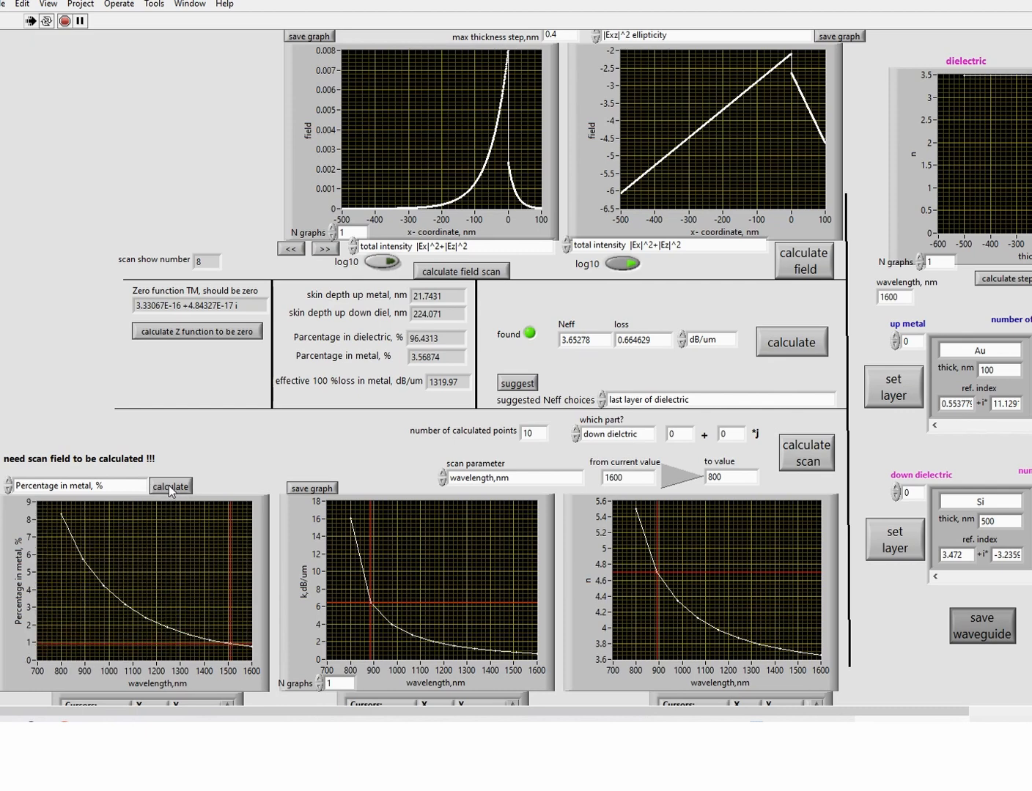
# Copy the percentage-in-metal graph data into Origin's Book1 from row 1 of column C, and set column D's long name to "Au".
pyautogui.rightClick(163, 582)
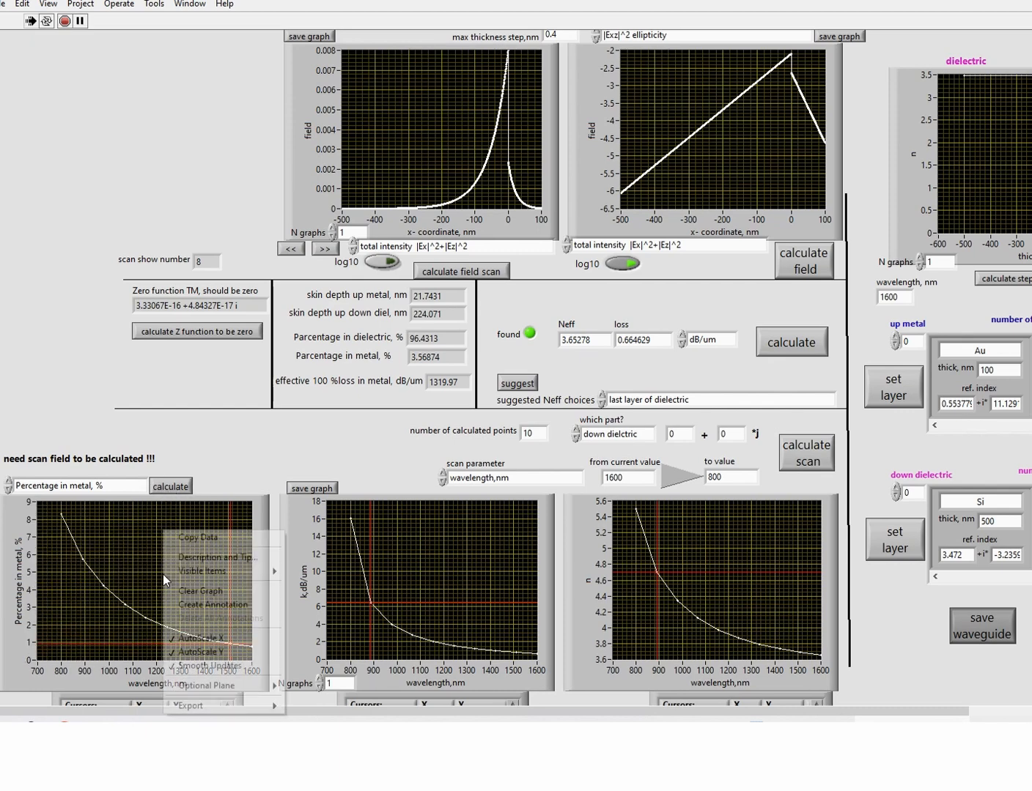
pyautogui.moveTo(263, 708)
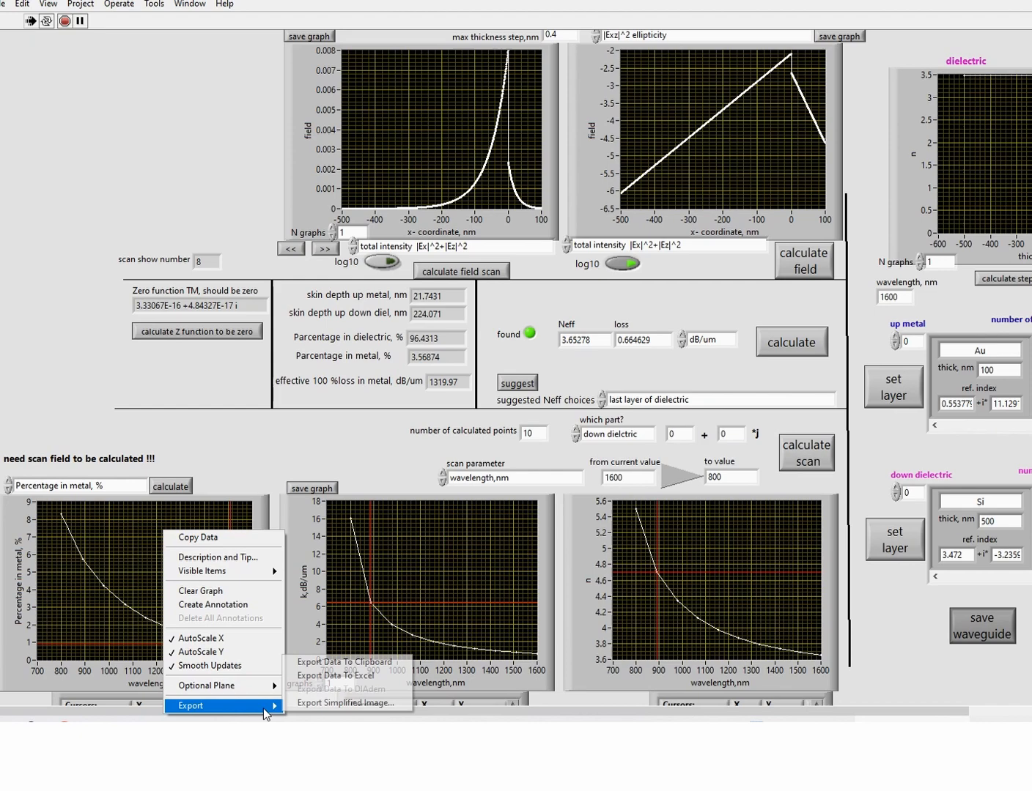
pyautogui.click(319, 663)
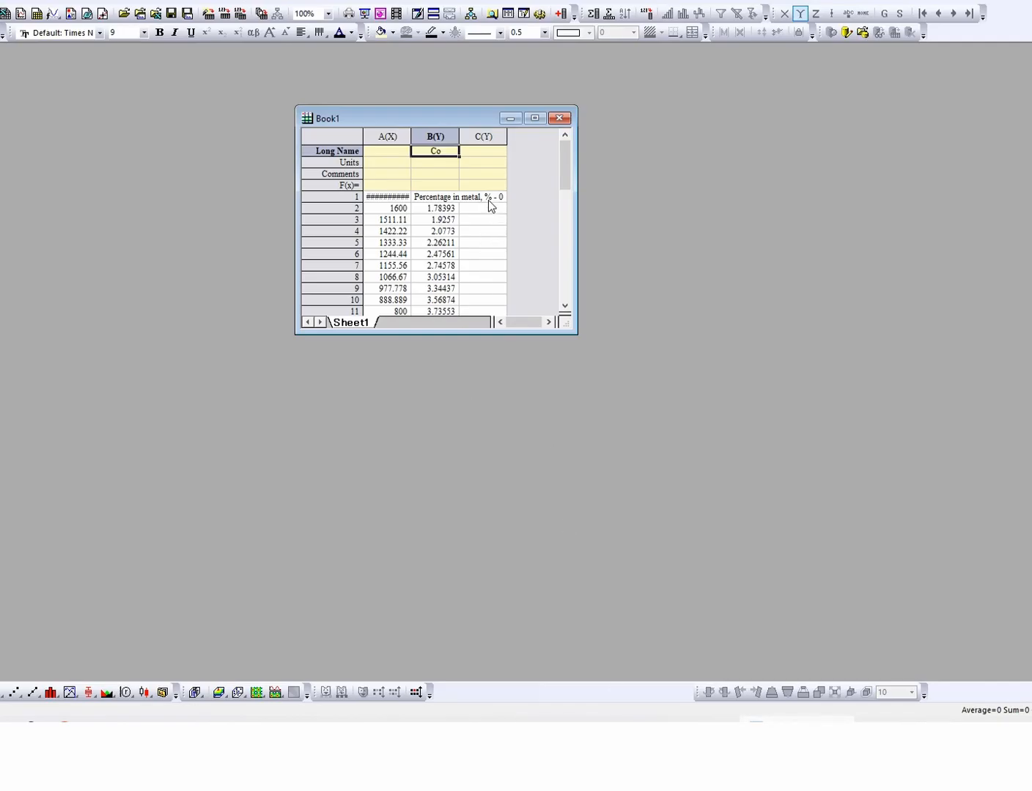
pyautogui.click(488, 200)
pyautogui.hotkey('ctrl', 'v')
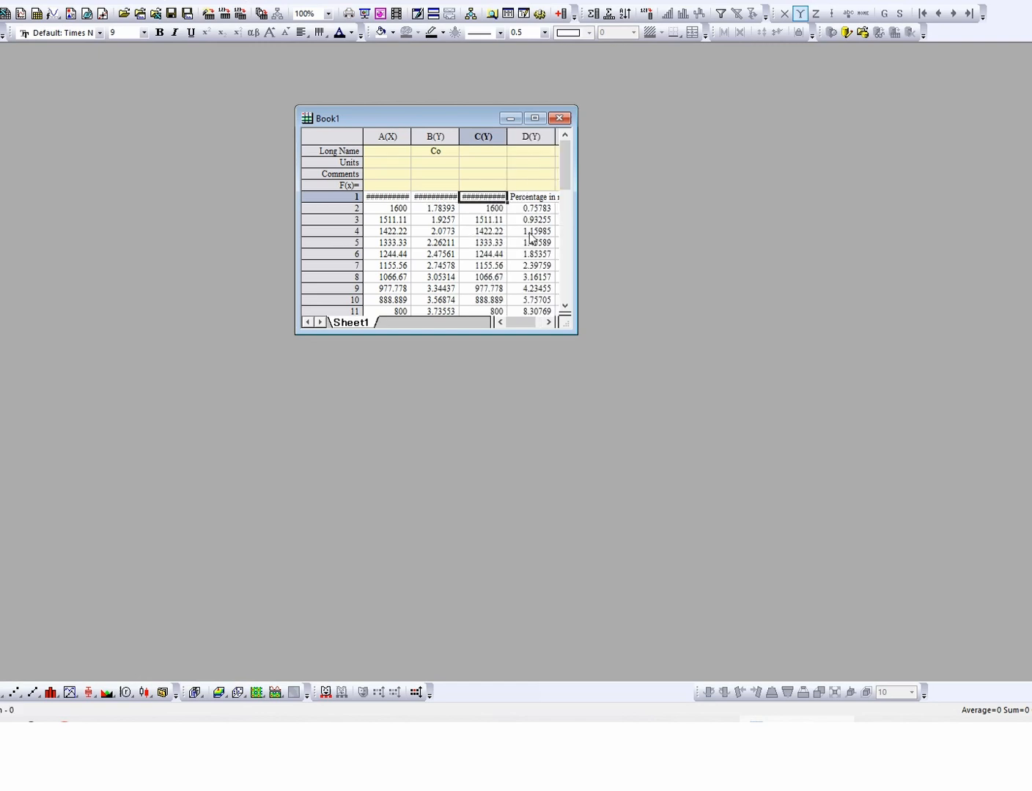
pyautogui.click(538, 155)
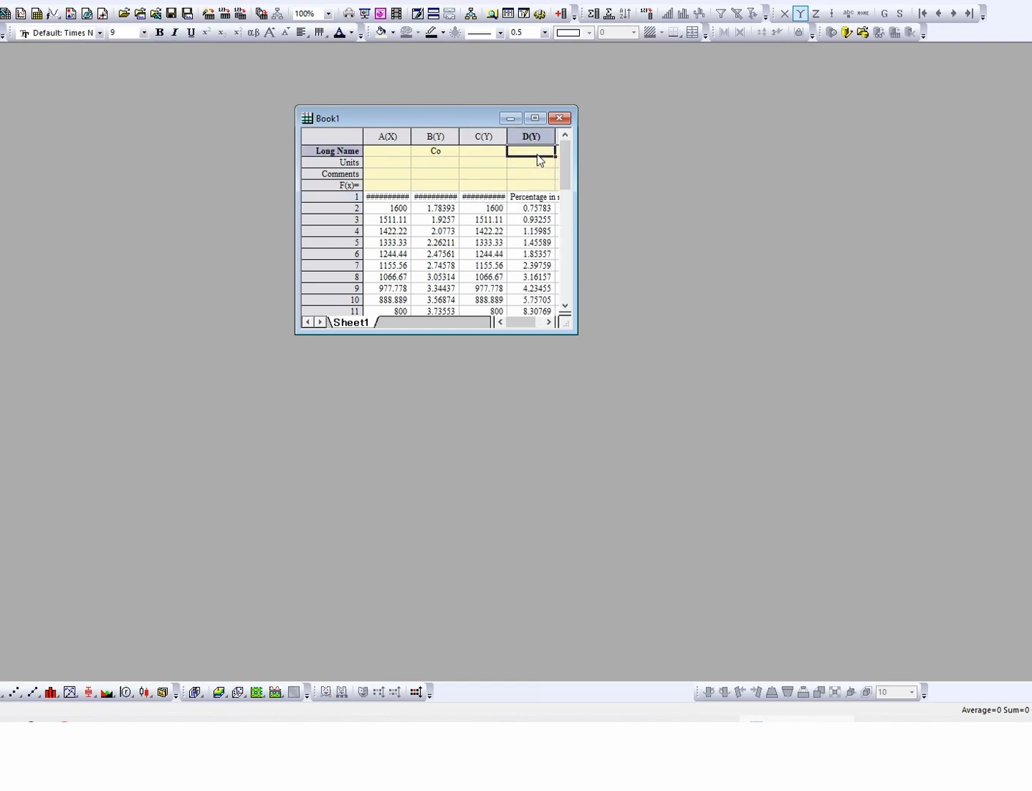
pyautogui.write('Au')
# Designate column C as X and plot the Co and Au columns together as a line graph.
pyautogui.click(471, 142)
pyautogui.click(783, 15)
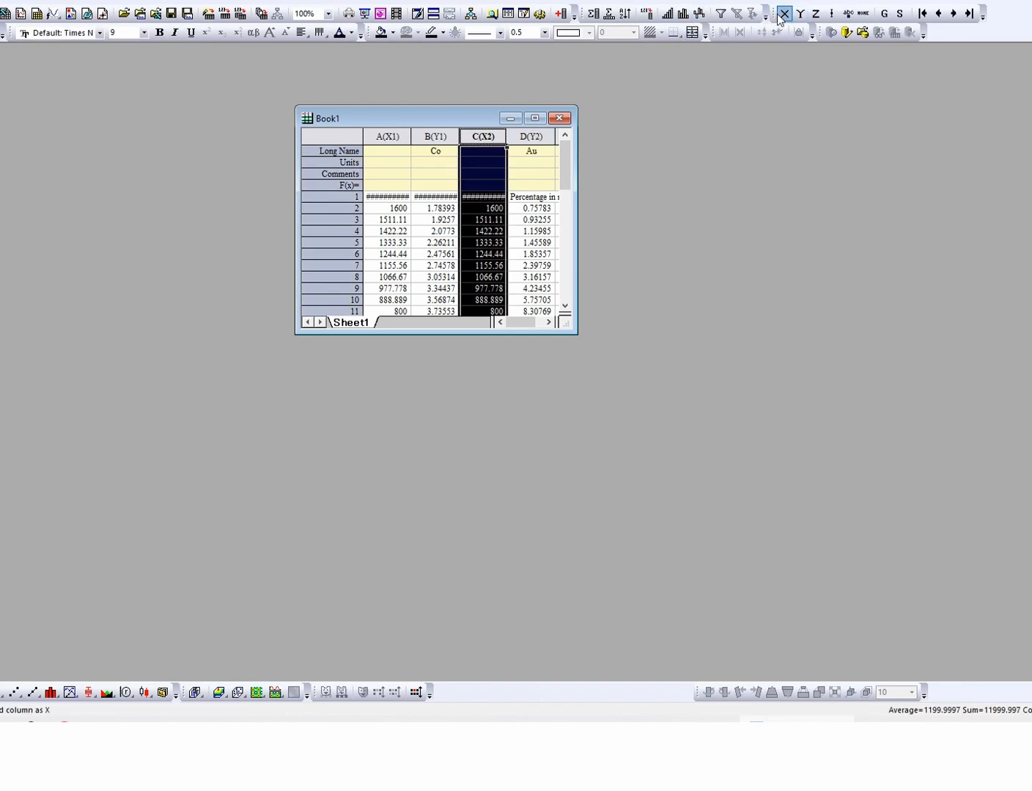
pyautogui.click(438, 136)
pyautogui.keyDown('ctrl'); pyautogui.click(531, 139); pyautogui.keyUp('ctrl')
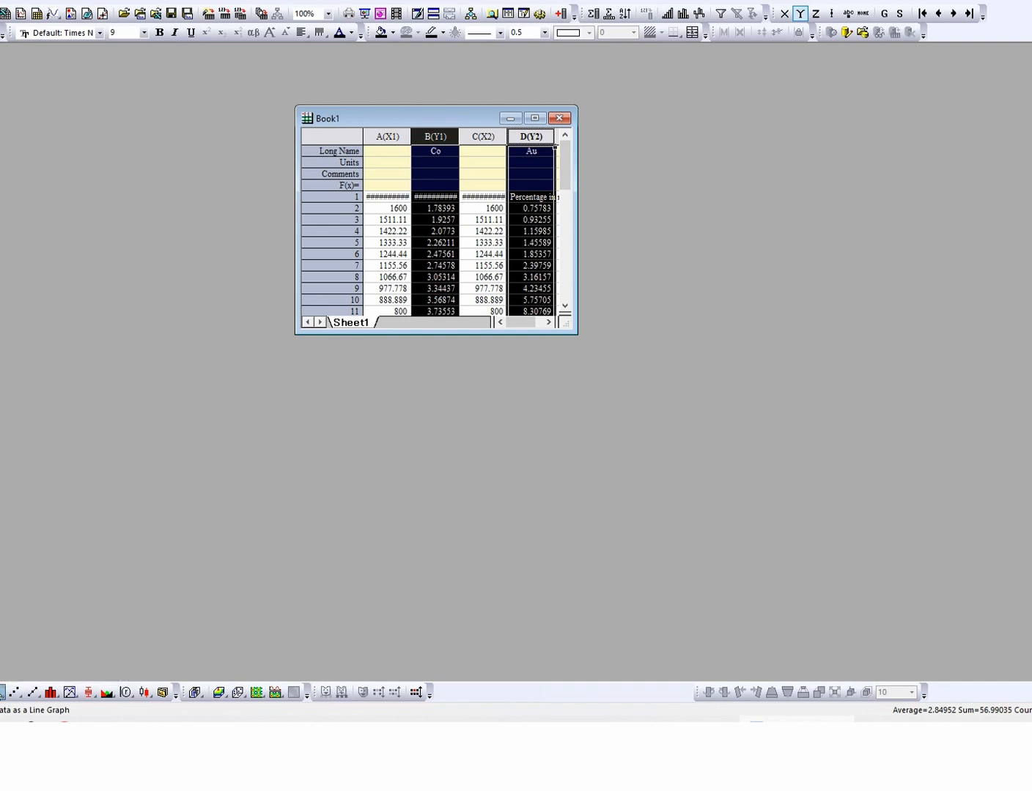
pyautogui.moveTo(230, 91); pyautogui.dragTo(416, 116)
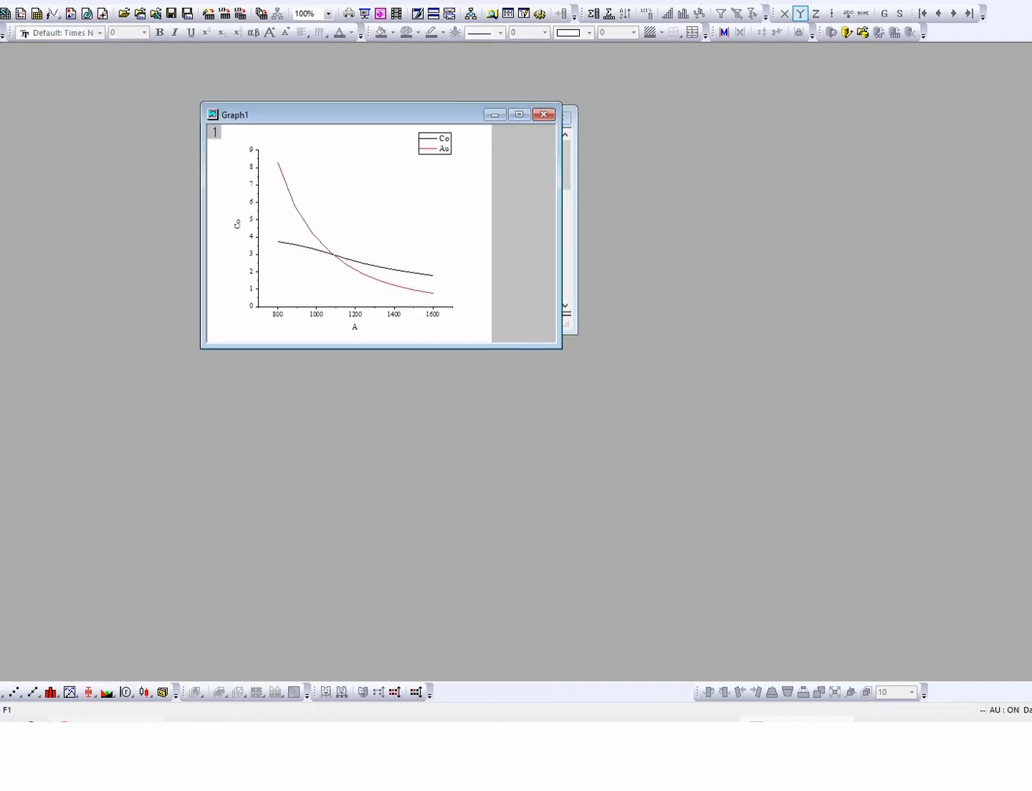
# Switch back to the LabVIEW waveguide program, open the down dielectric layer settings and set the number of layers to 2.
pyautogui.click(106, 731)
pyautogui.scroll(3, 772, 375)
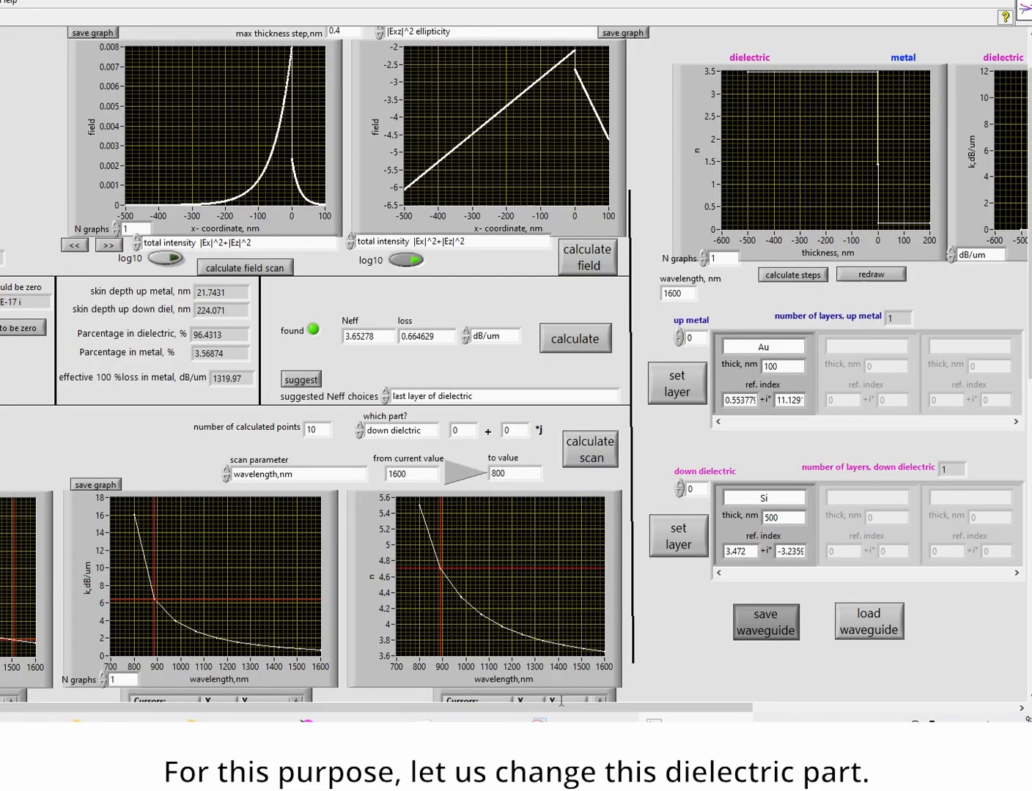
pyautogui.moveTo(560, 708); pyautogui.dragTo(819, 712)
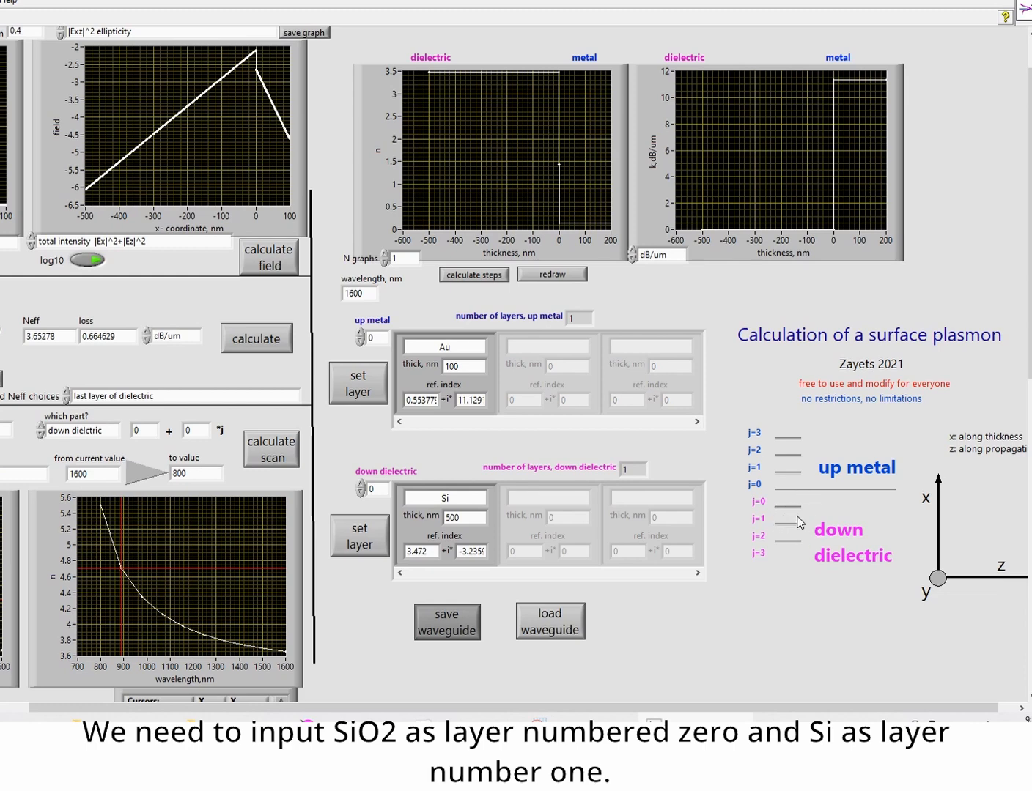
pyautogui.click(356, 546)
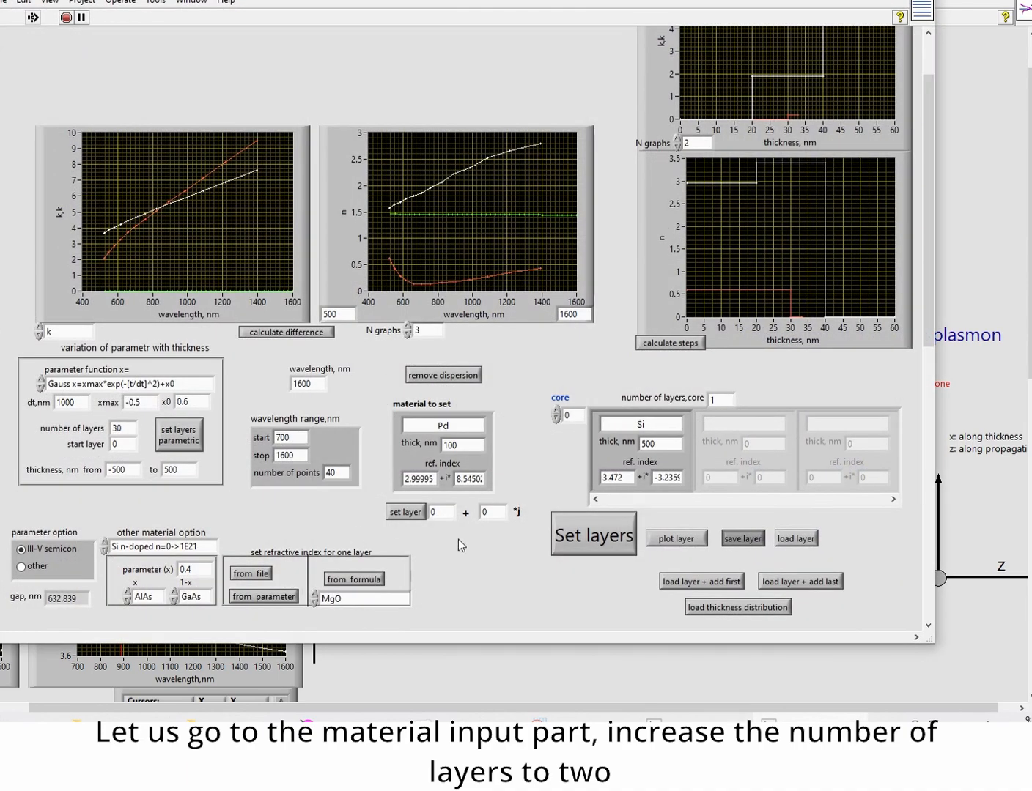
pyautogui.doubleClick(723, 399)
pyautogui.press('Return')
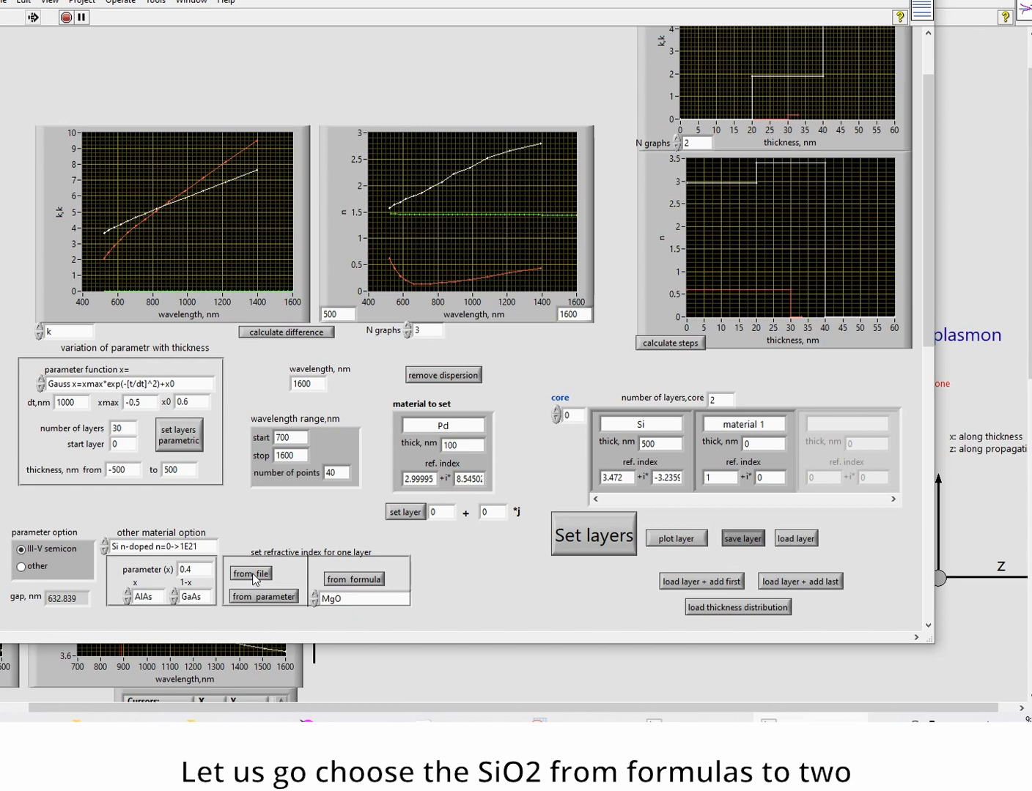
# Load SiO2 from the built-in formulas with a thickness of 10 nm and assign it to layer 0.
pyautogui.click(351, 605)
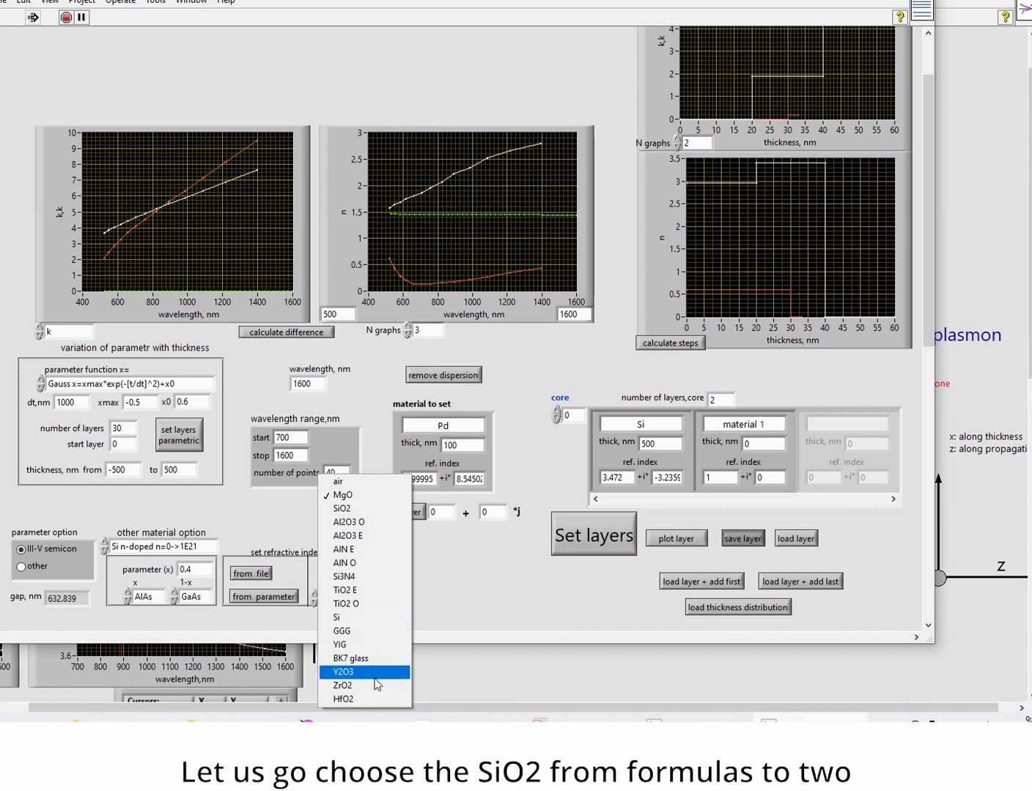
pyautogui.click(342, 508)
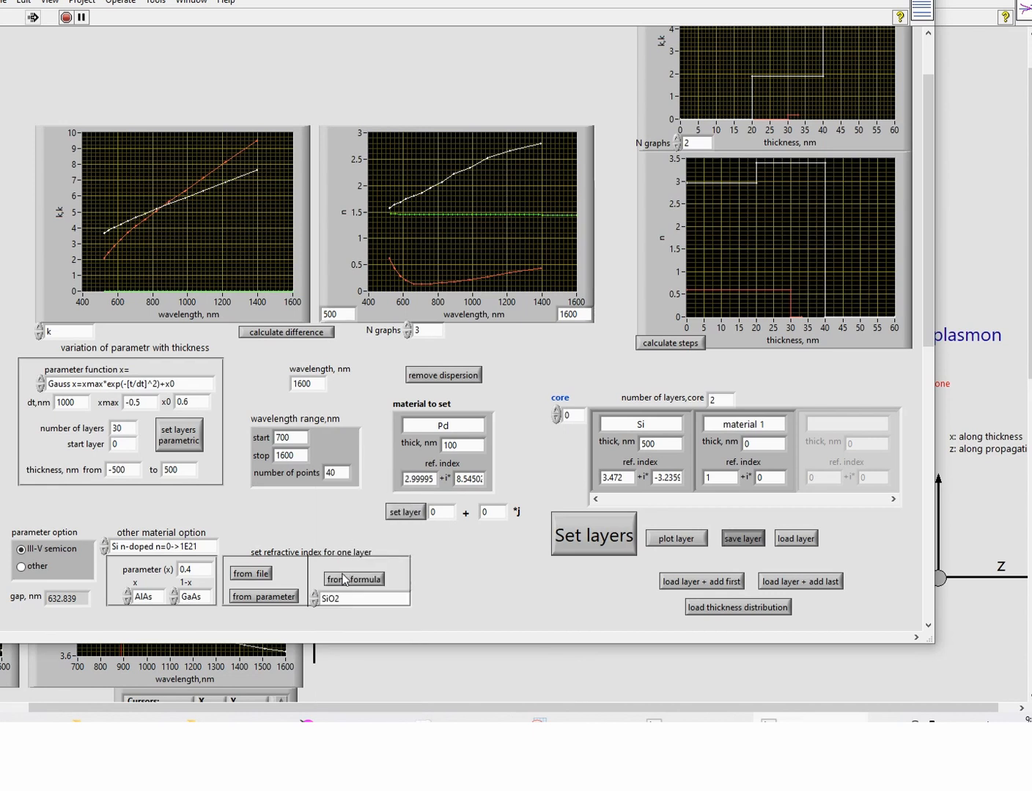
pyautogui.click(364, 578)
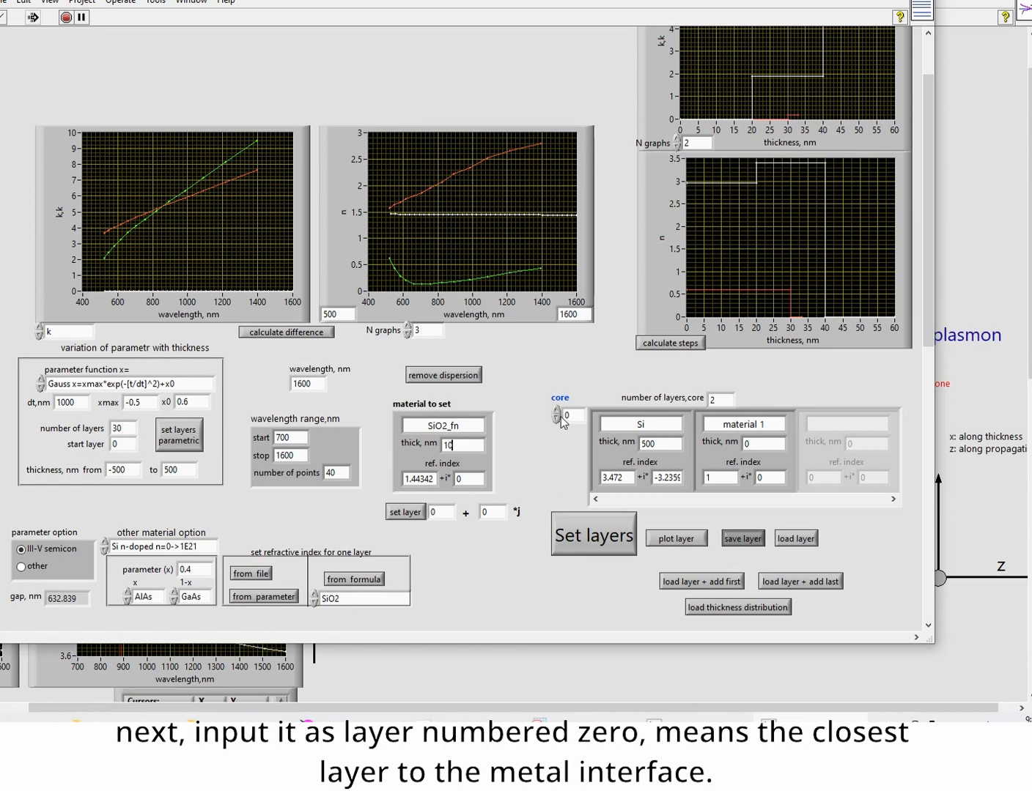
pyautogui.click(416, 516)
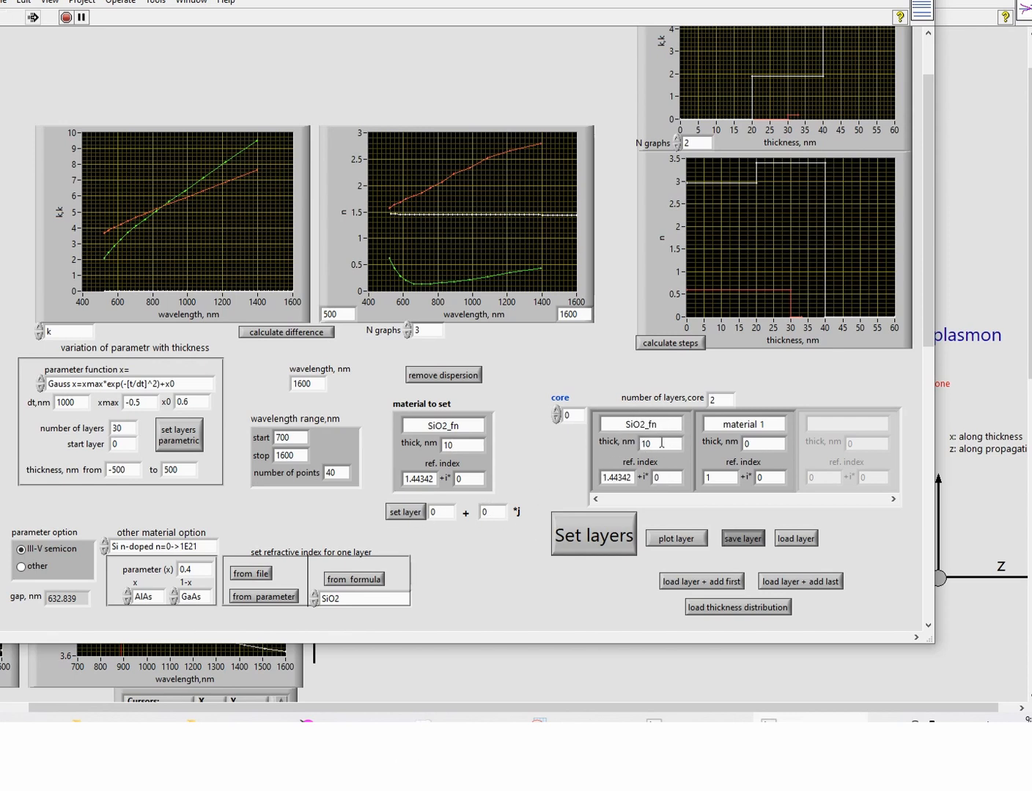
# Load Si_nk.dat as the material to set and limit the dispersion graphs to 2 curves.
pyautogui.click(252, 576)
pyautogui.scroll(-5, 329, 320)
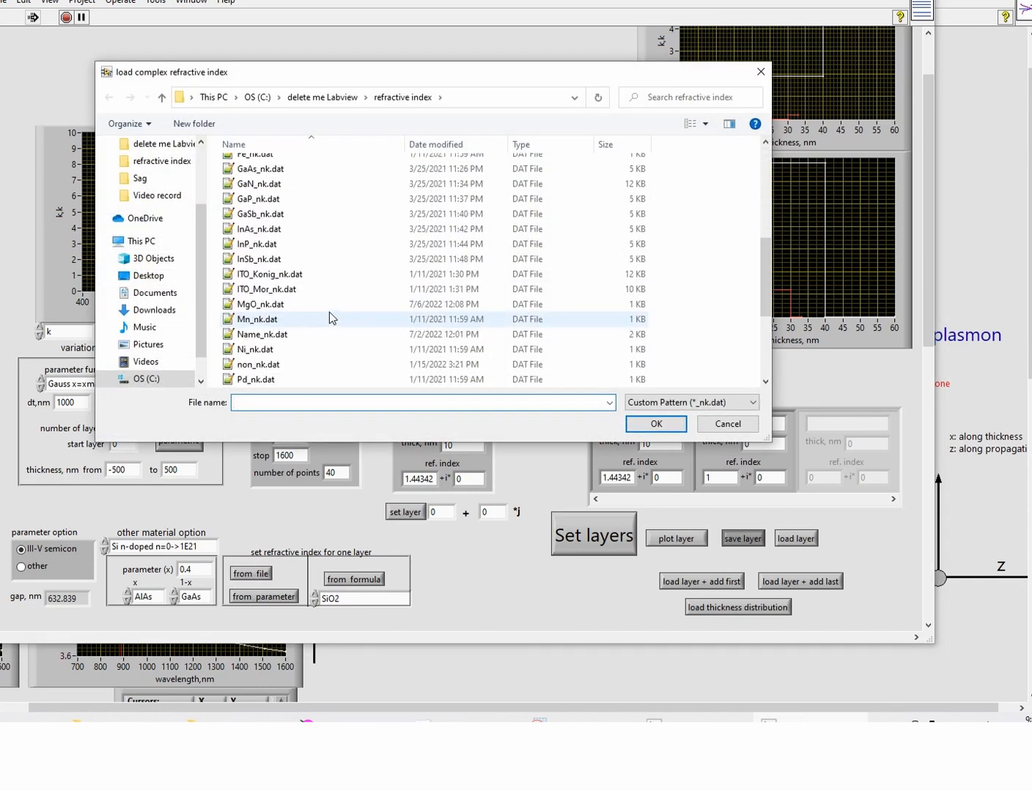
pyautogui.scroll(-4, 329, 318)
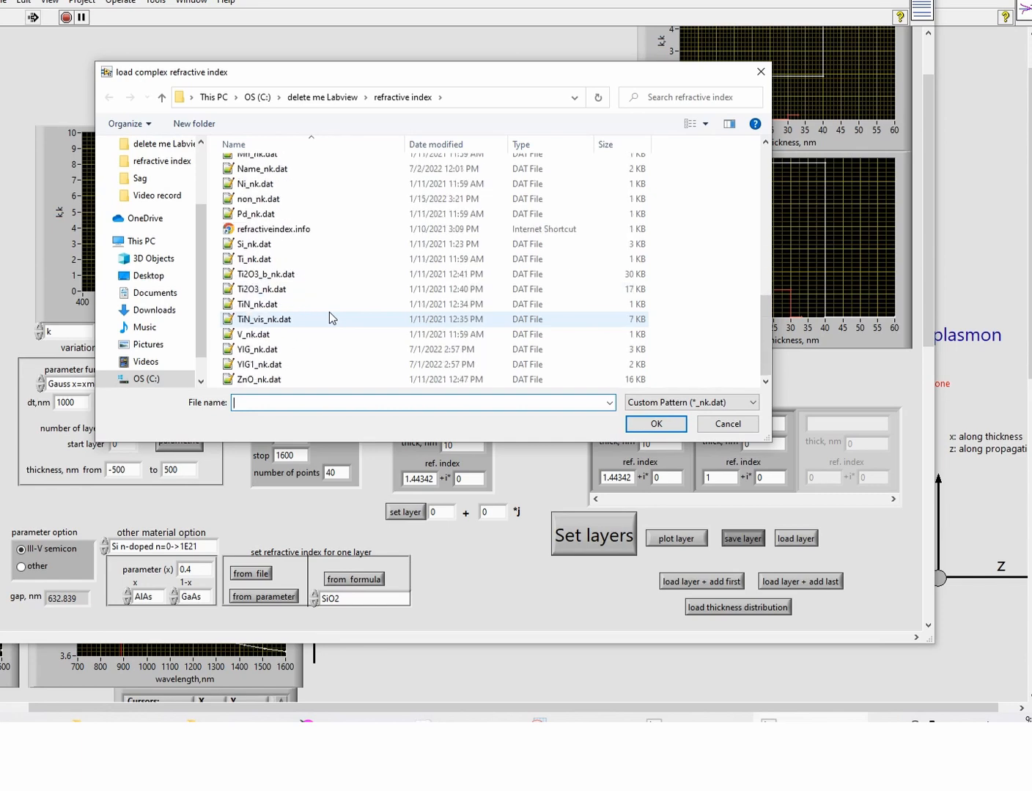
pyautogui.click(259, 245)
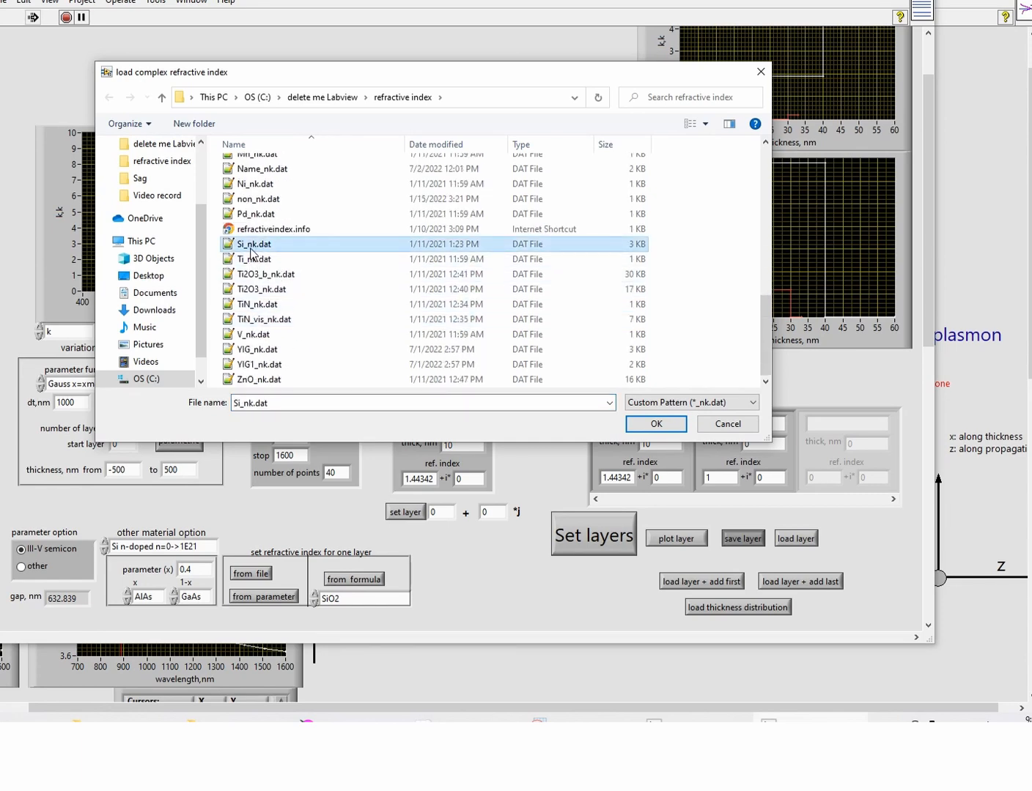
pyautogui.doubleClick(251, 253)
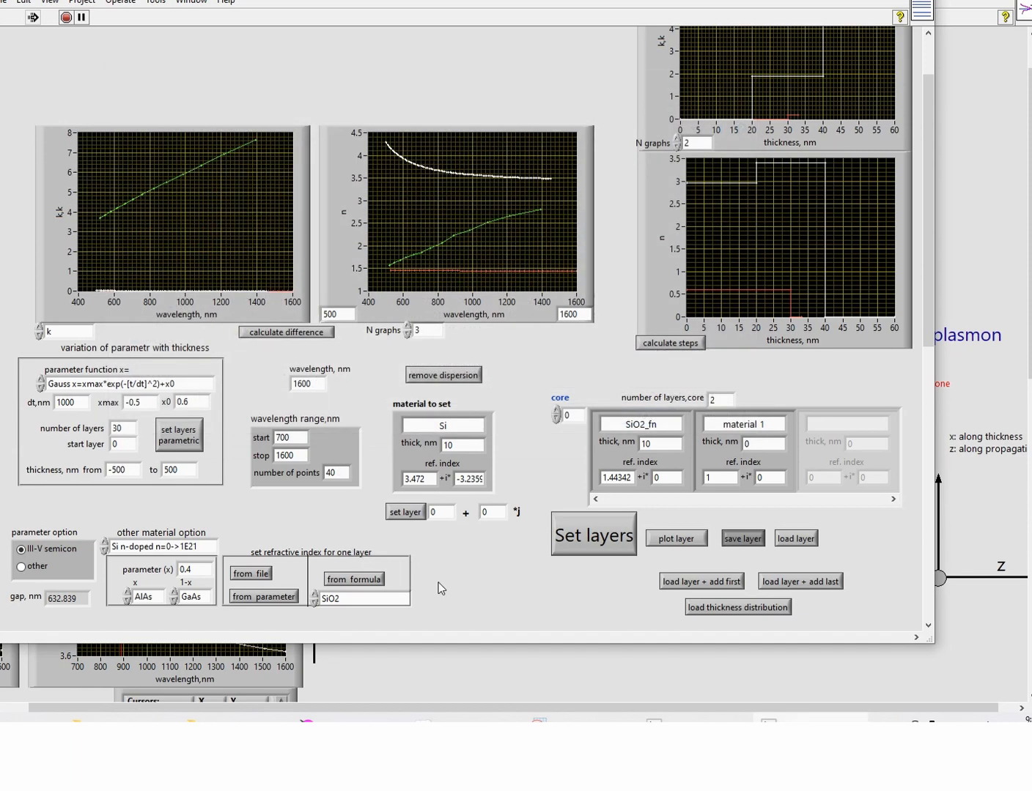
pyautogui.click(408, 334)
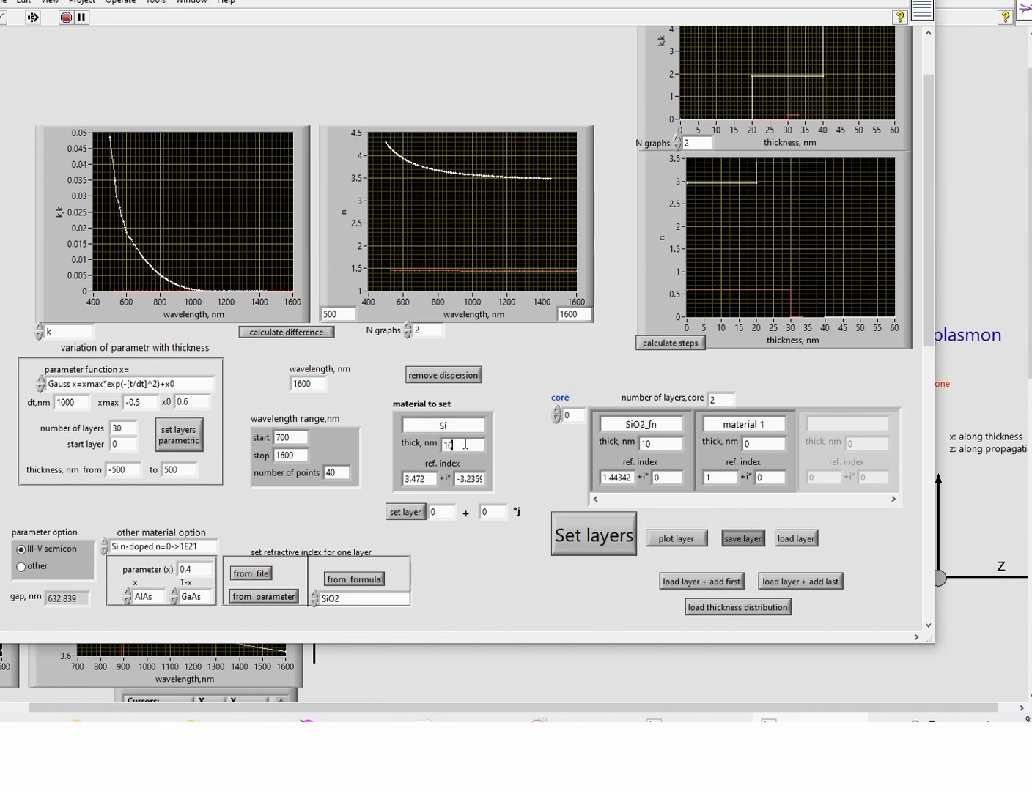
# Assign Si with a thickness of 500 nm to layer 1 and apply the dielectric layers to the waveguide.
pyautogui.doubleClick(448, 445)
pyautogui.write('500')
pyautogui.click(557, 412)
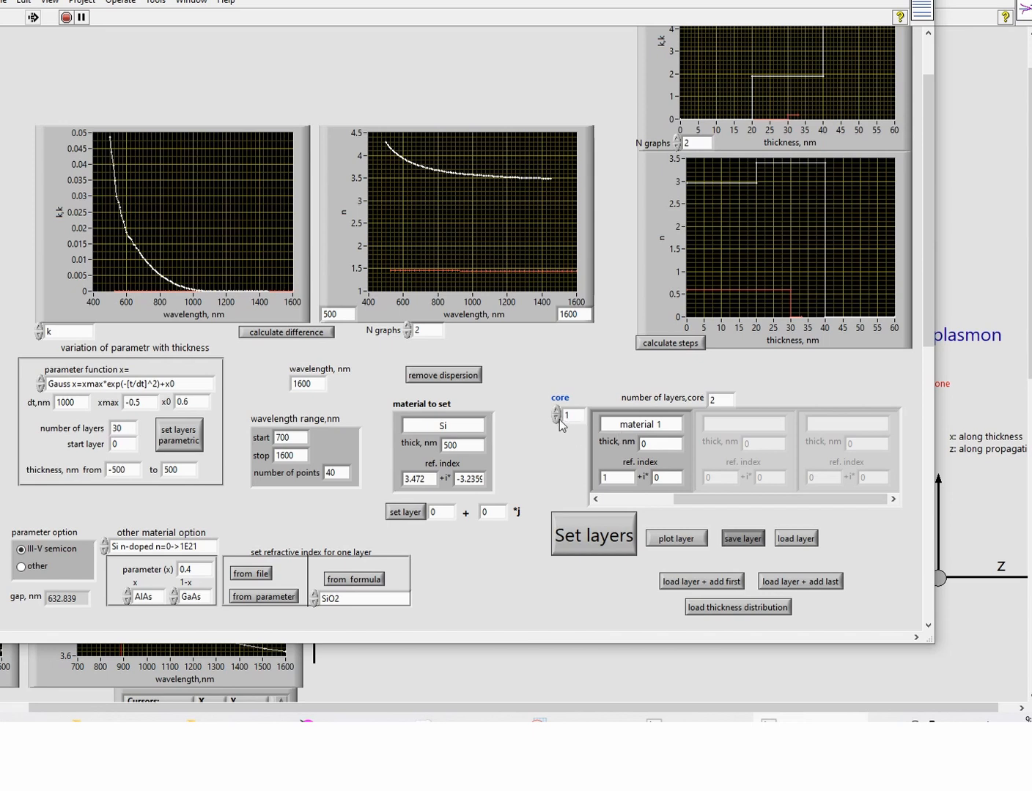
pyautogui.click(556, 419)
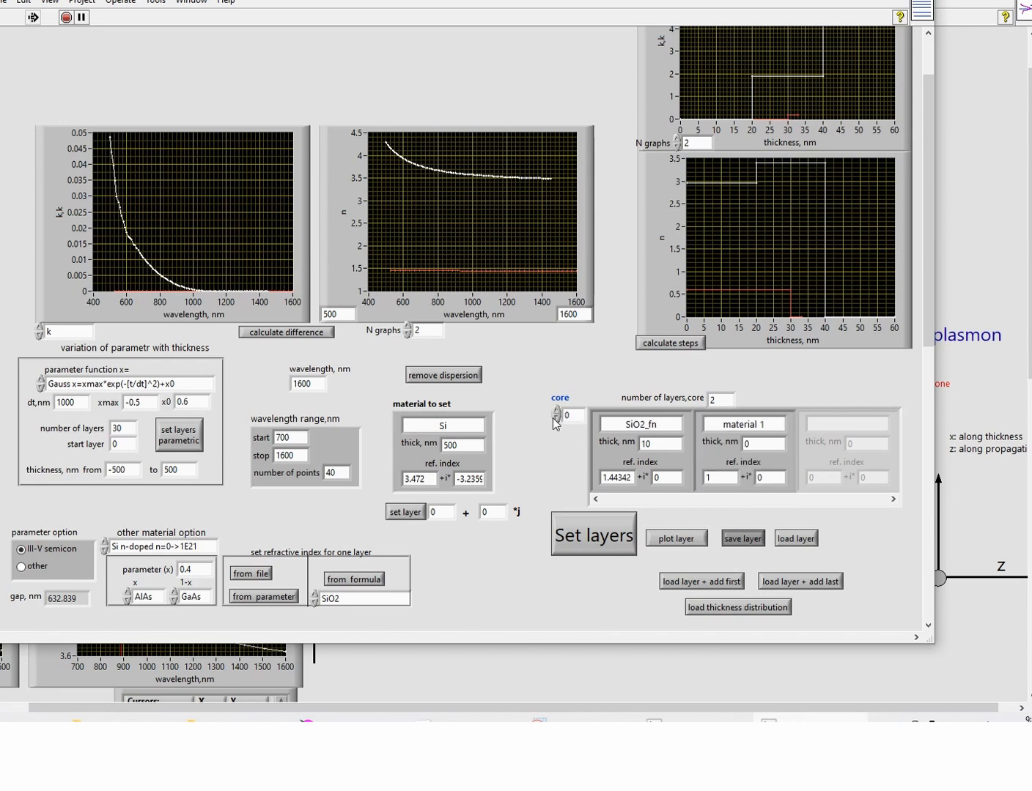
pyautogui.doubleClick(439, 511)
pyautogui.write('1')
pyautogui.click(405, 512)
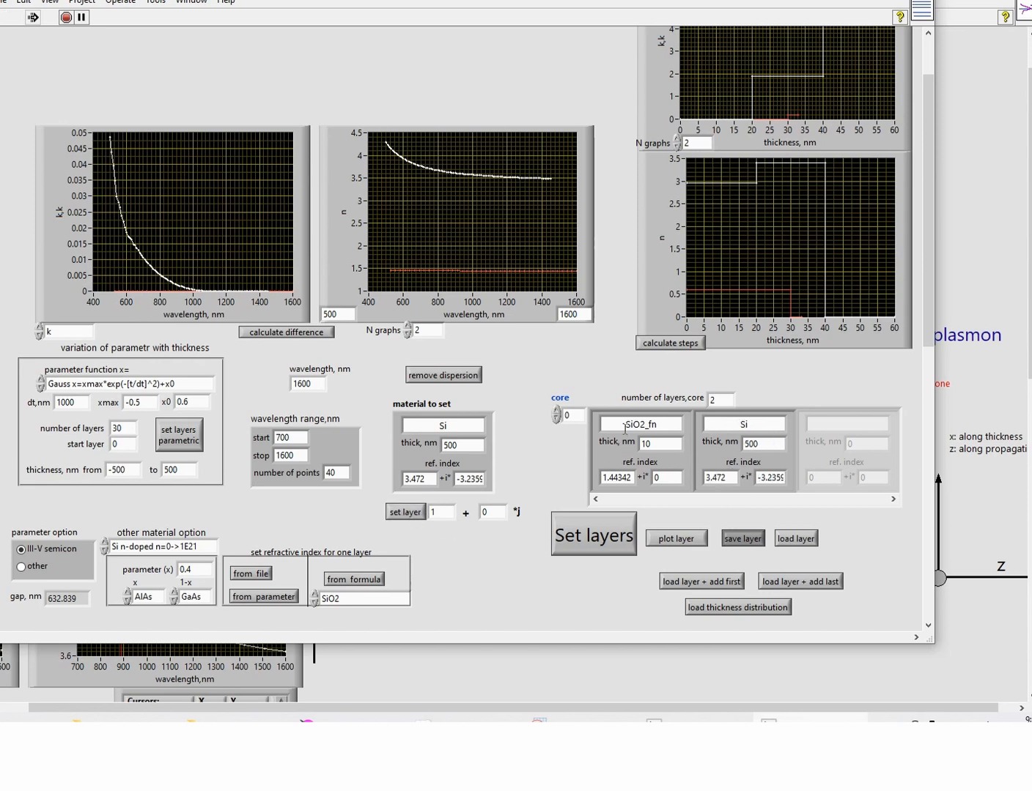
pyautogui.click(595, 540)
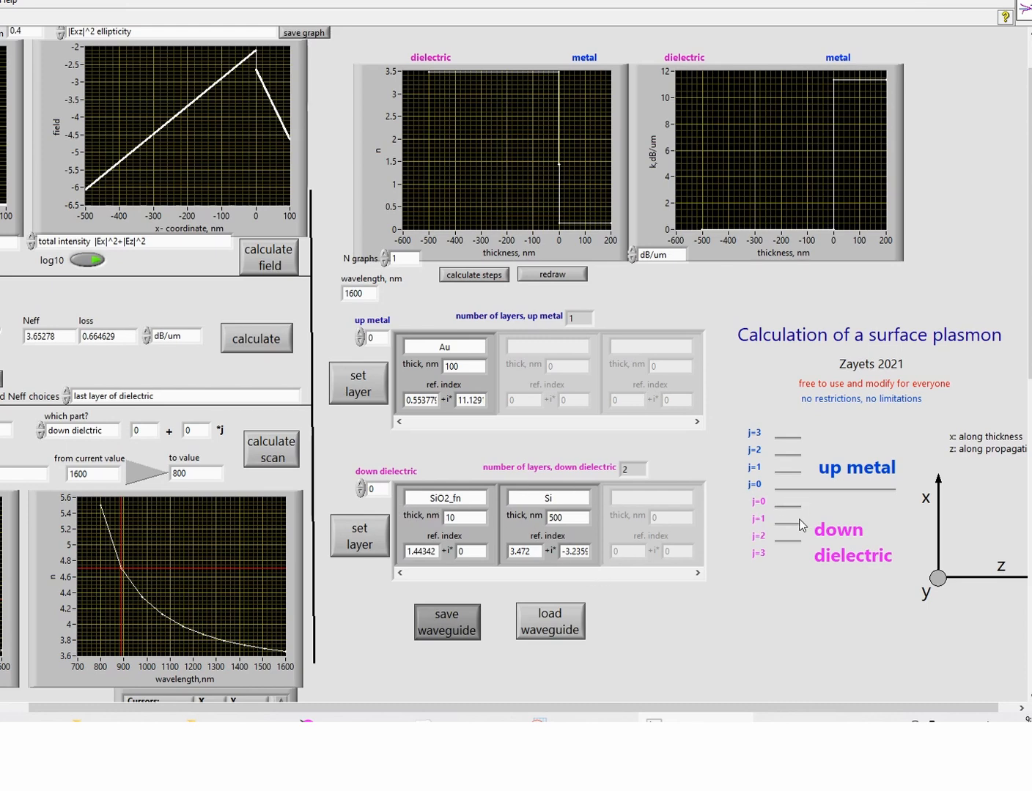
# Suggest the starting Neff from the last layer of dielectric.
pyautogui.moveTo(498, 704); pyautogui.dragTo(516, 704)
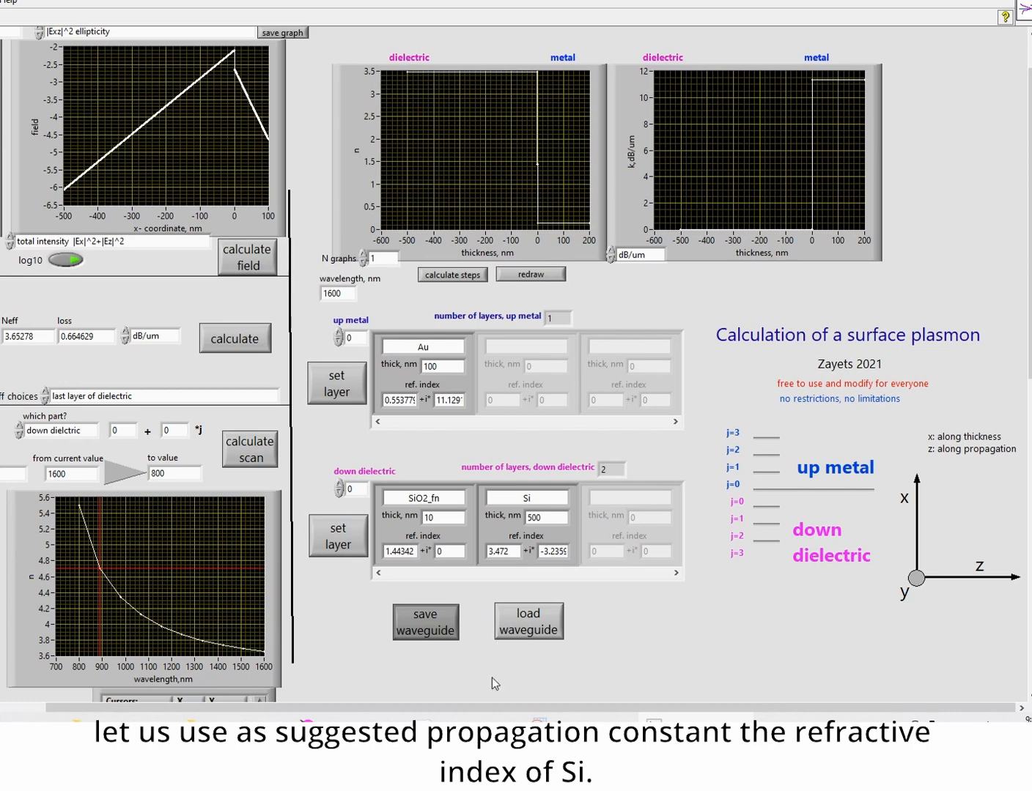
pyautogui.moveTo(517, 708); pyautogui.dragTo(270, 697)
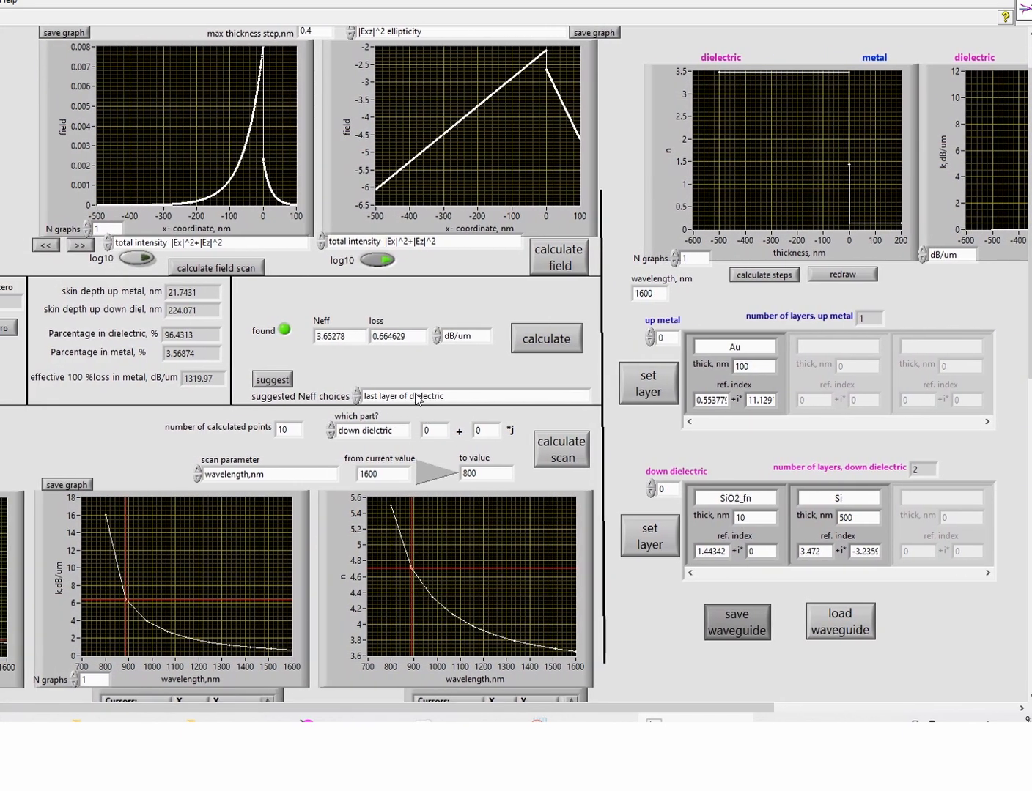
pyautogui.click(418, 399)
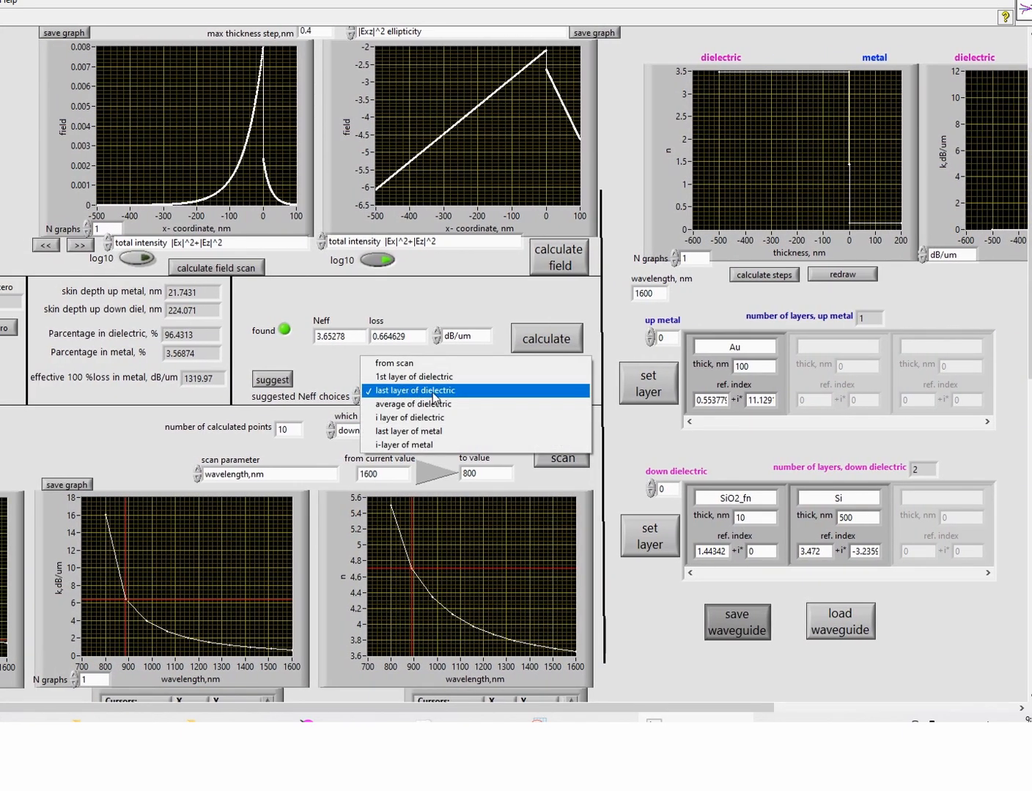
pyautogui.click(434, 395)
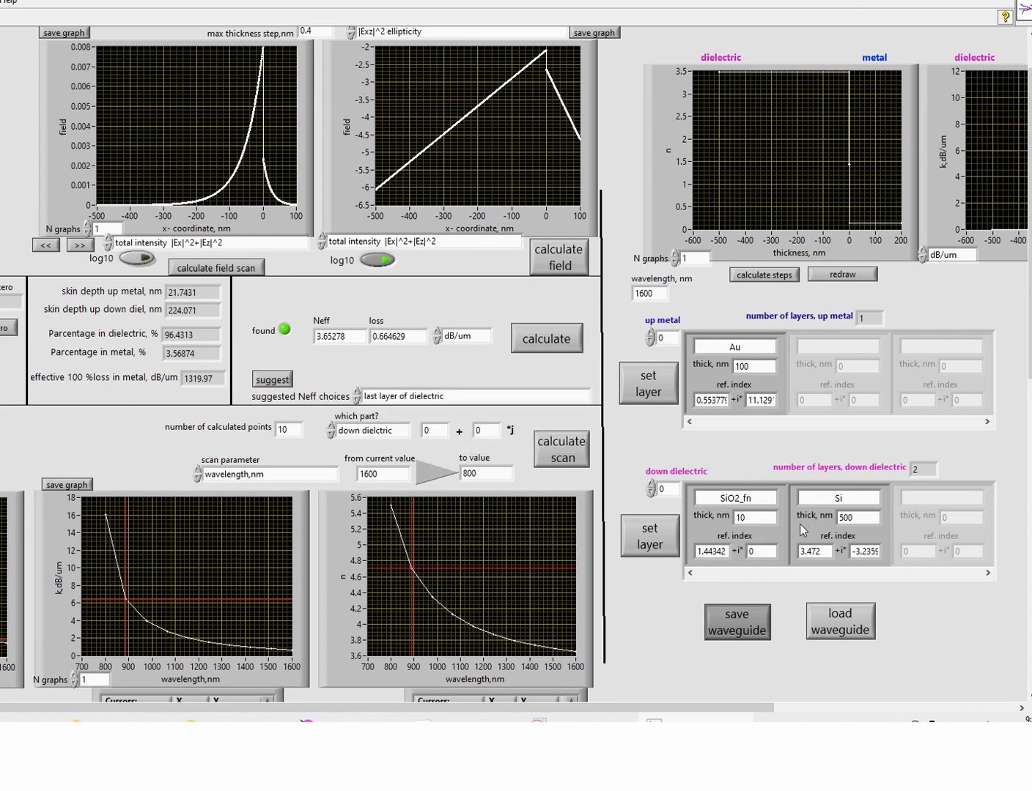
pyautogui.click(278, 381)
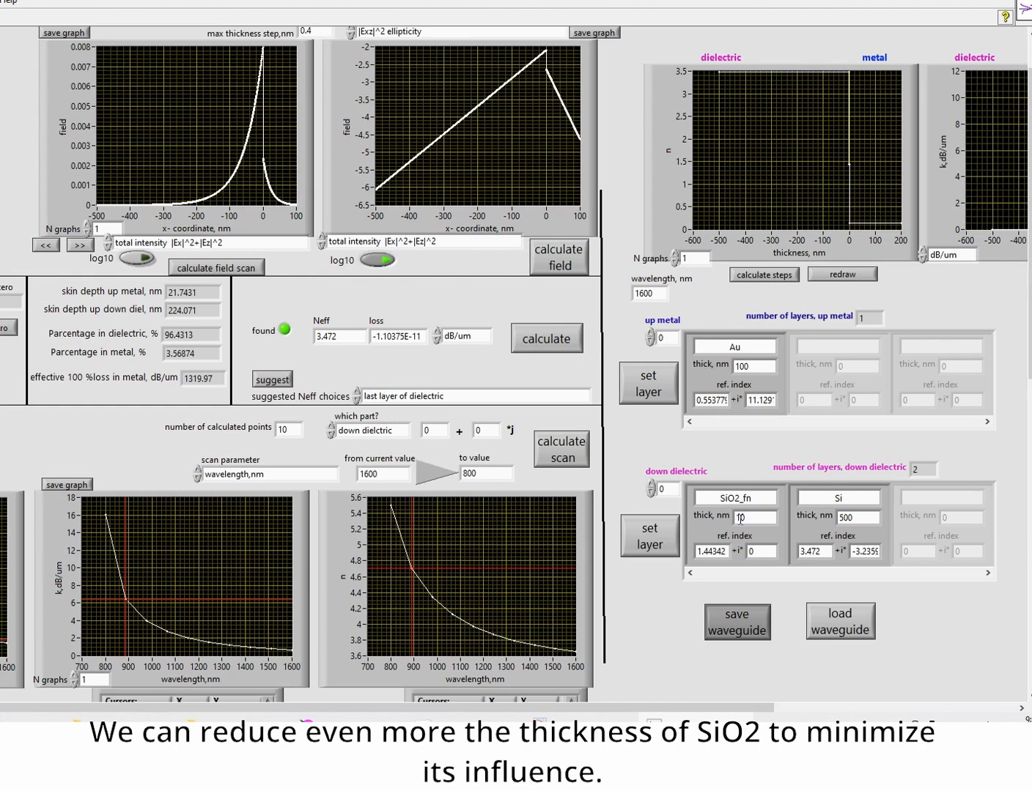
# Reduce the SiO2 layer's thickness to 1 nm and calculate the plasmon's Neff and loss.
pyautogui.moveTo(753, 517); pyautogui.dragTo(733, 521)
pyautogui.write('1')
pyautogui.click(540, 342)
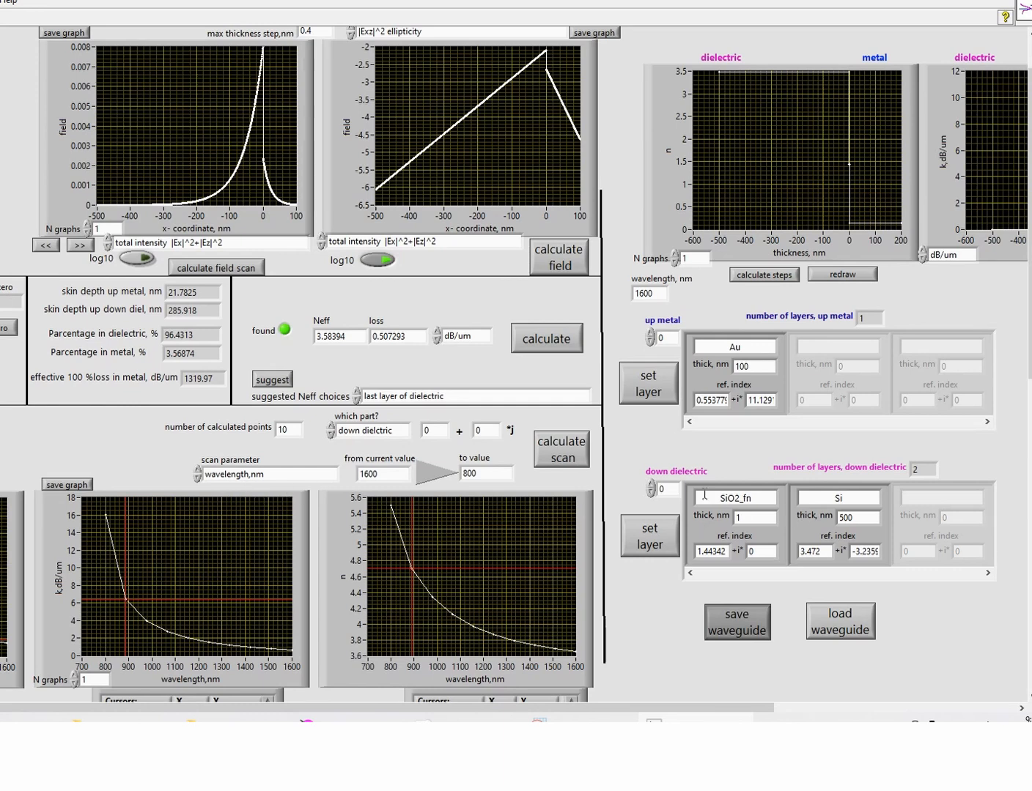
# Set the scan parameter to thickness of j-layer with 100 calculated points.
pyautogui.click(296, 475)
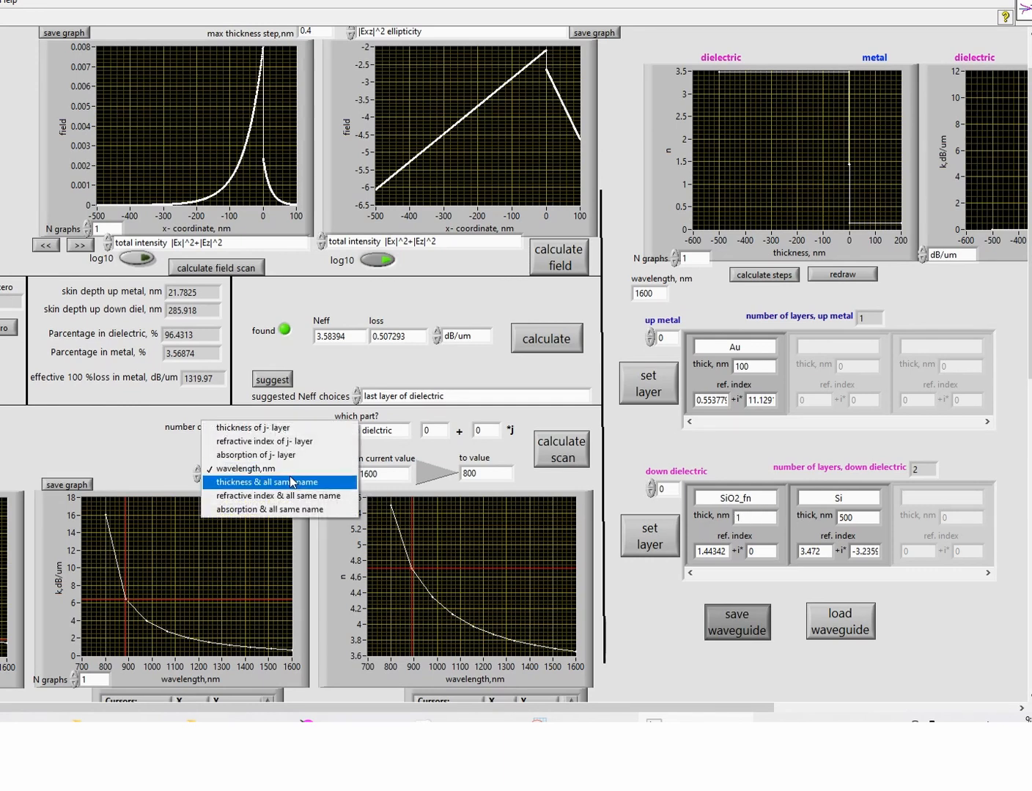
pyautogui.click(263, 433)
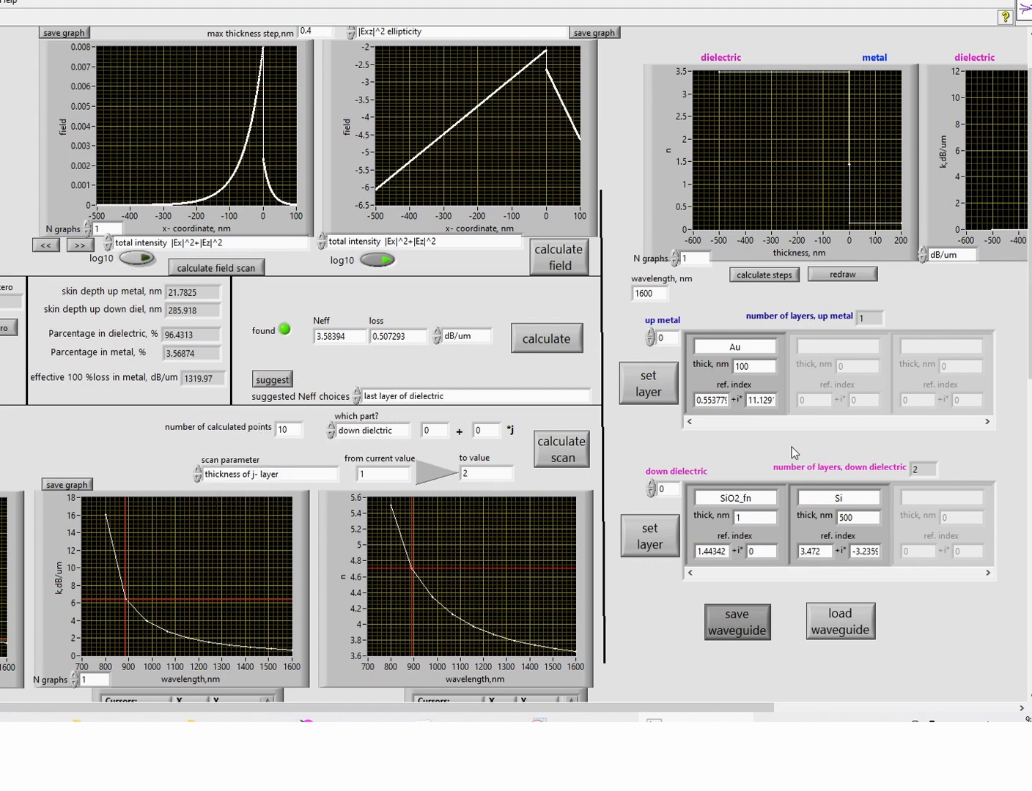
pyautogui.click(384, 433)
pyautogui.click(384, 432)
pyautogui.write('0')
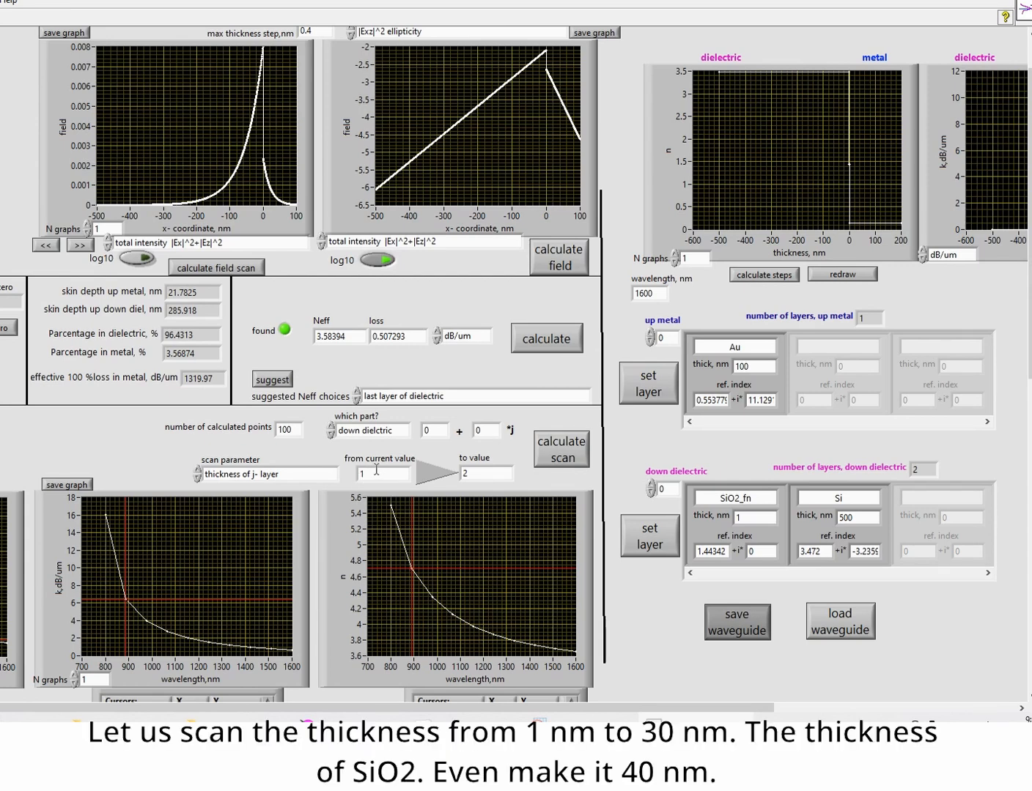
# Scan the SiO2 layer thickness from 1 to 40 nm for the Au waveguide.
pyautogui.doubleClick(464, 474)
pyautogui.write('30')
pyautogui.write('4')
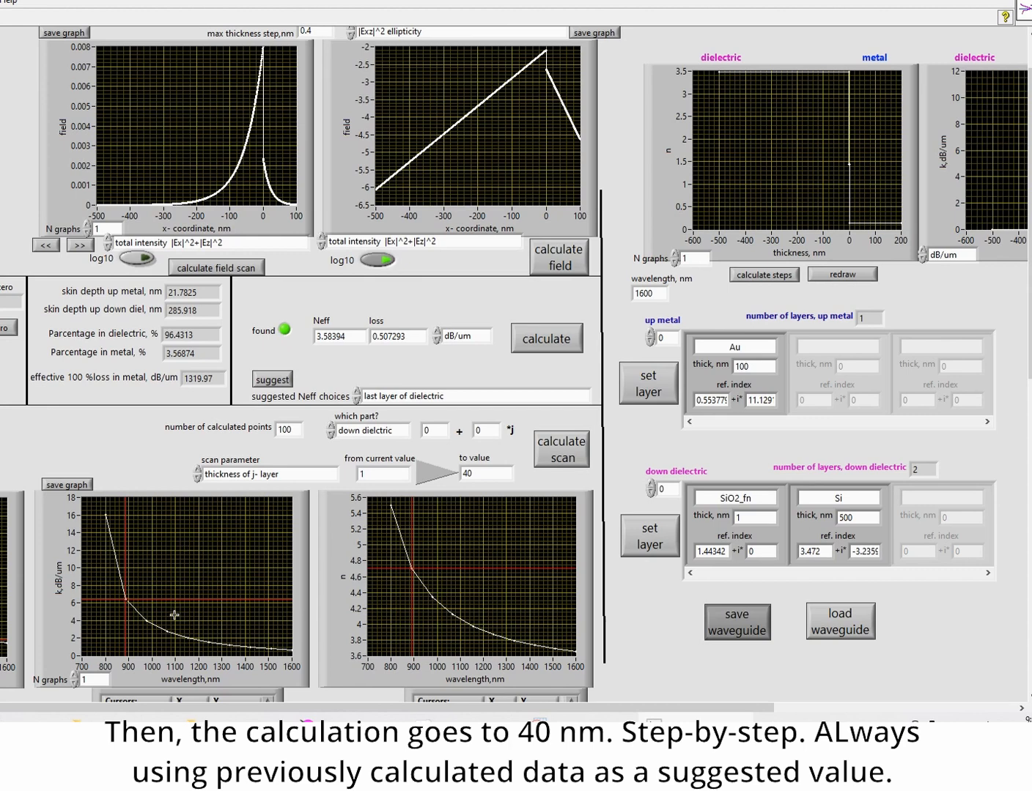
pyautogui.click(567, 457)
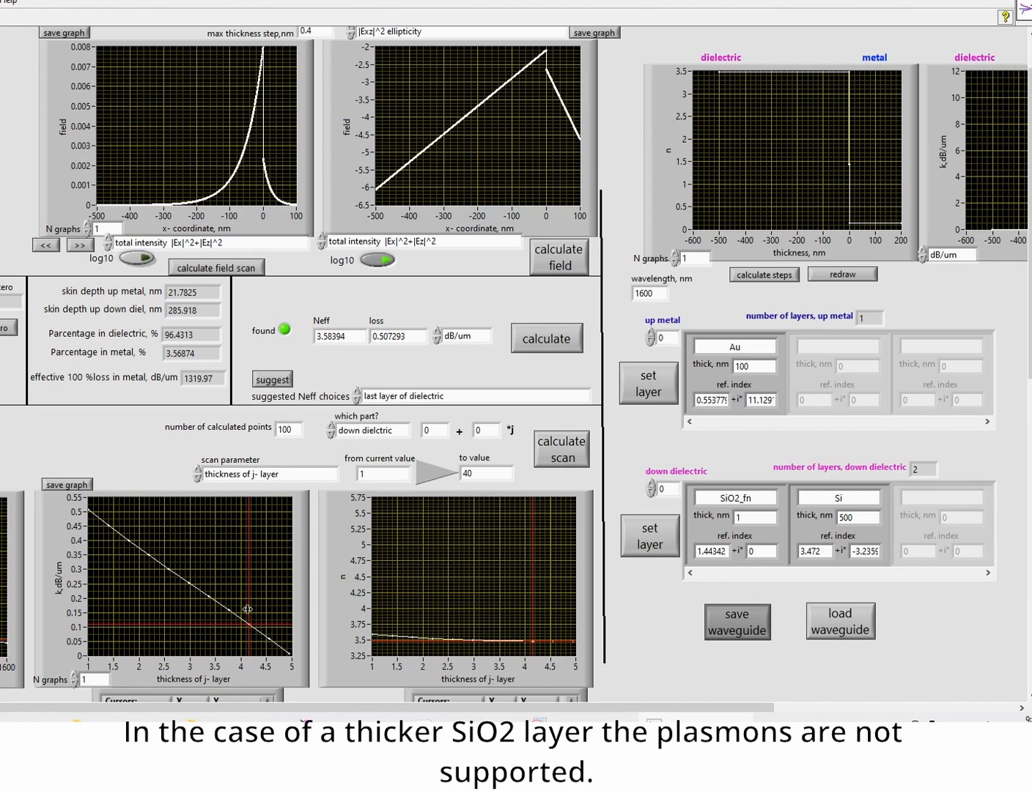
# Shorten the scan range to 6 nm and recalculate the SiO2 thickness scan for Au.
pyautogui.doubleClick(469, 473)
pyautogui.write('6')
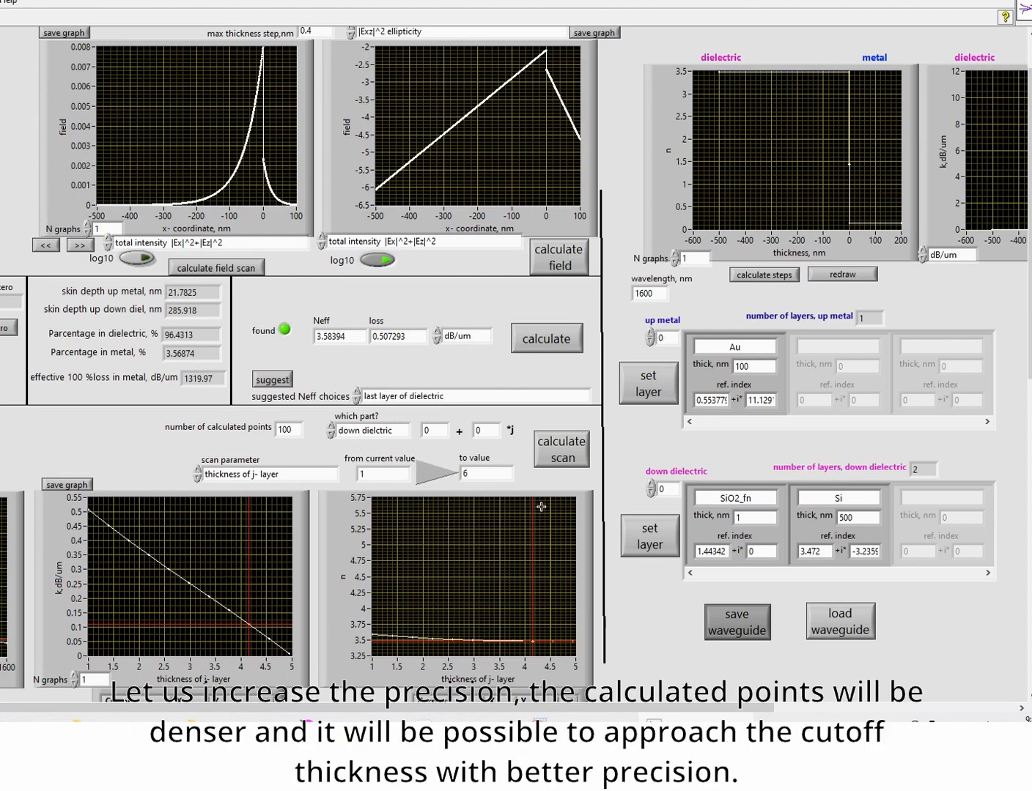
pyautogui.click(563, 457)
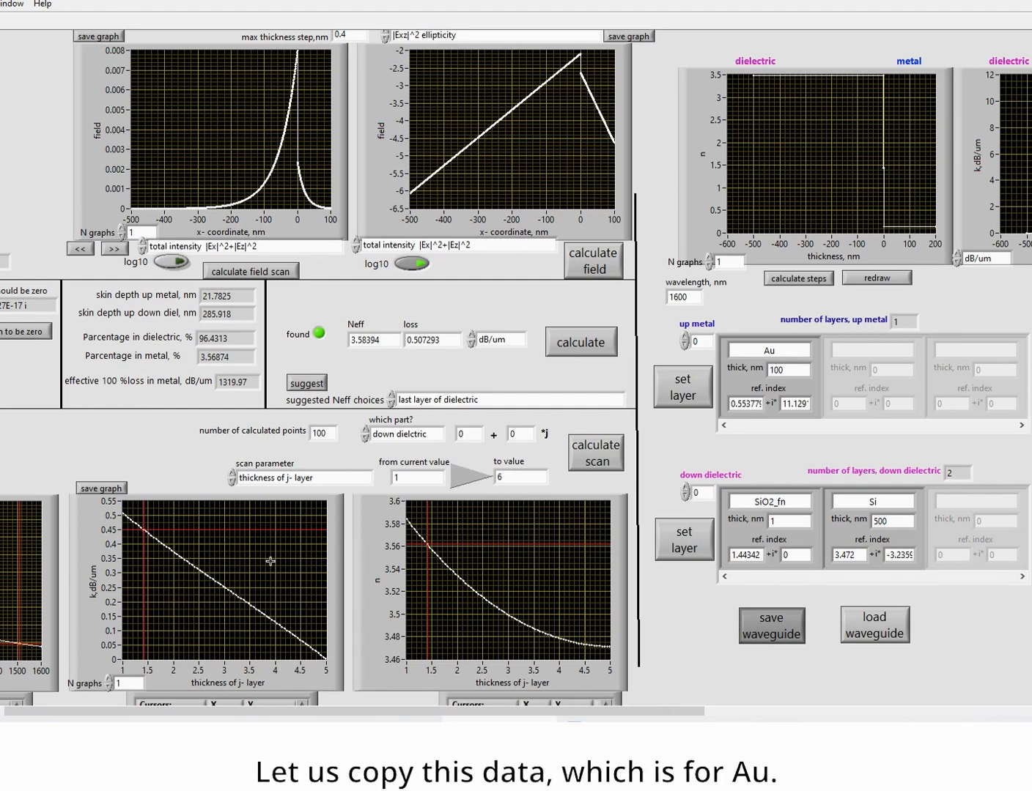
# Export the k loss scan to the clipboard, paste it into columns A and B of Origin's Book1, and name column B Au.
pyautogui.rightClick(229, 564)
pyautogui.moveTo(343, 714)
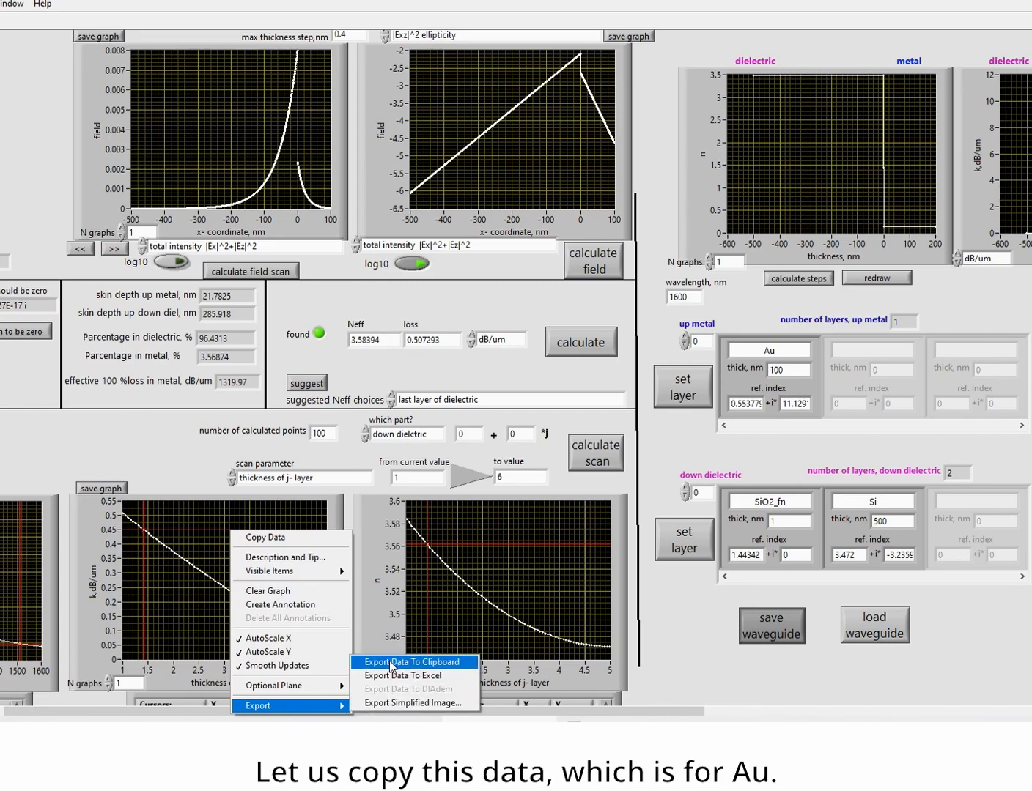
pyautogui.click(413, 662)
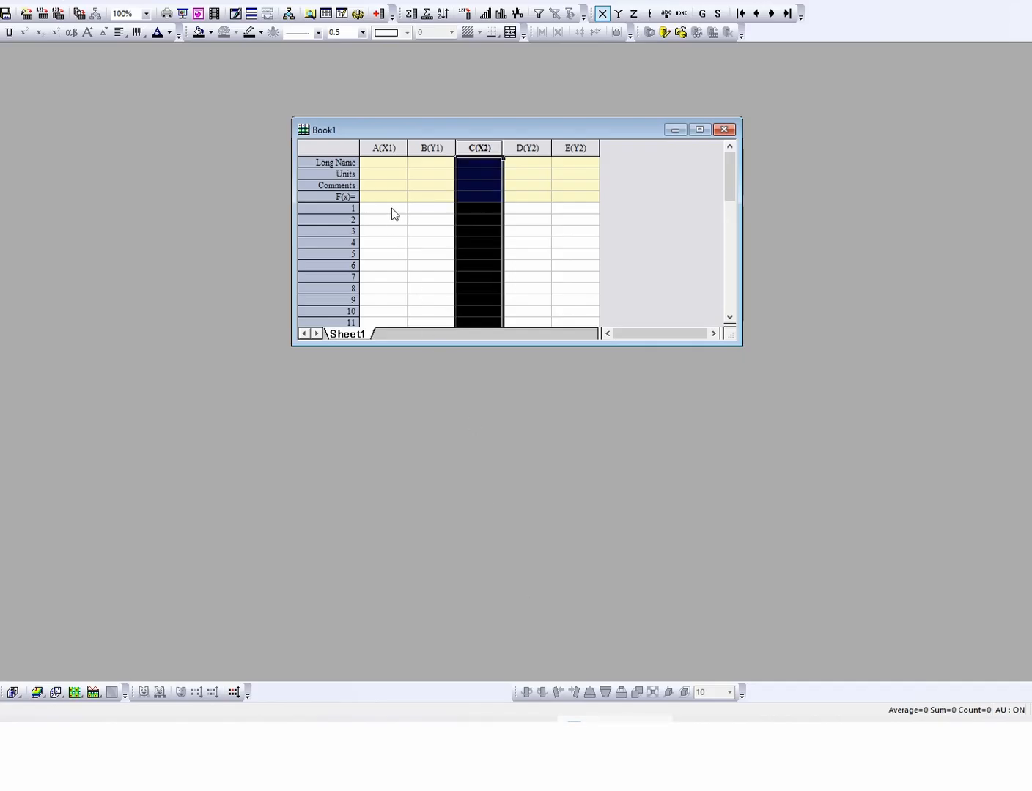
pyautogui.click(391, 208)
pyautogui.hotkey('ctrl', 'v')
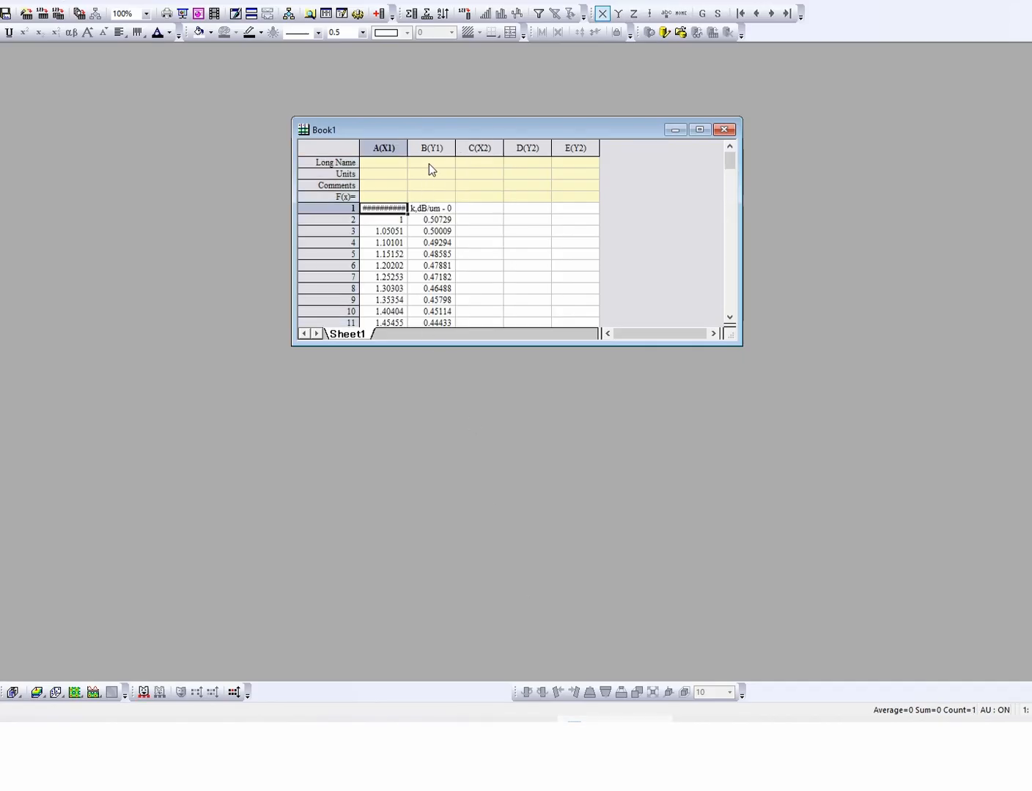
pyautogui.click(430, 164)
pyautogui.write('Au')
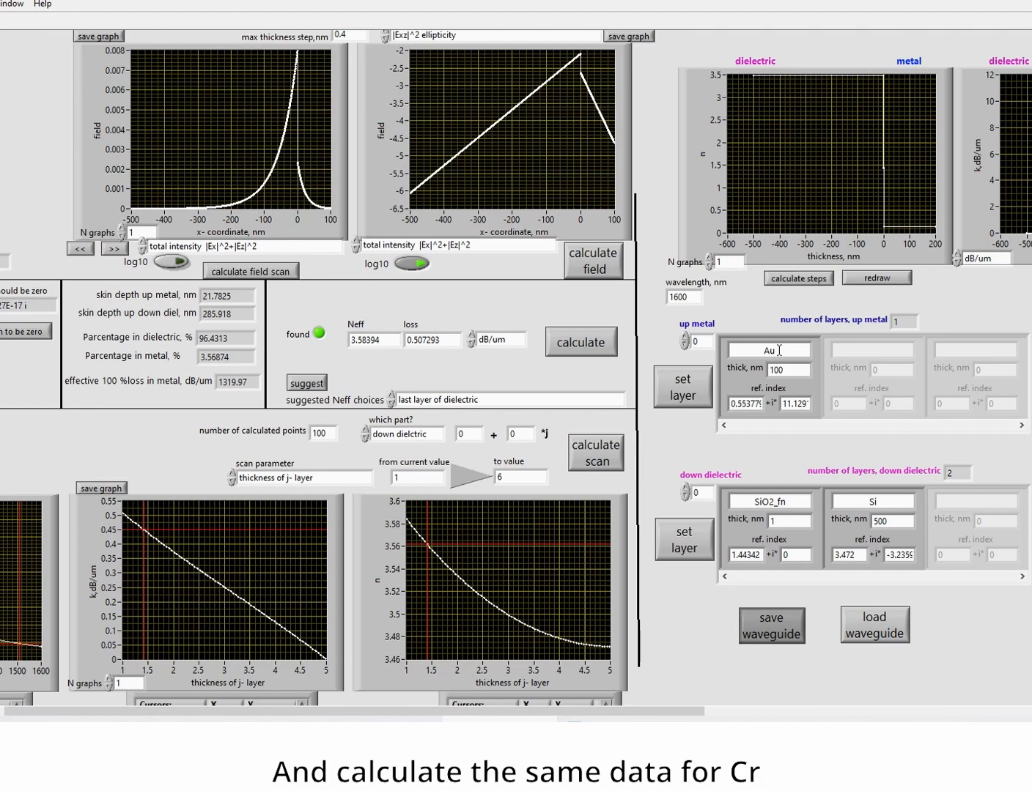
# Open the metal layer settings of the waveguide and load Cr_nk.dat as the material to set.
pyautogui.click(683, 386)
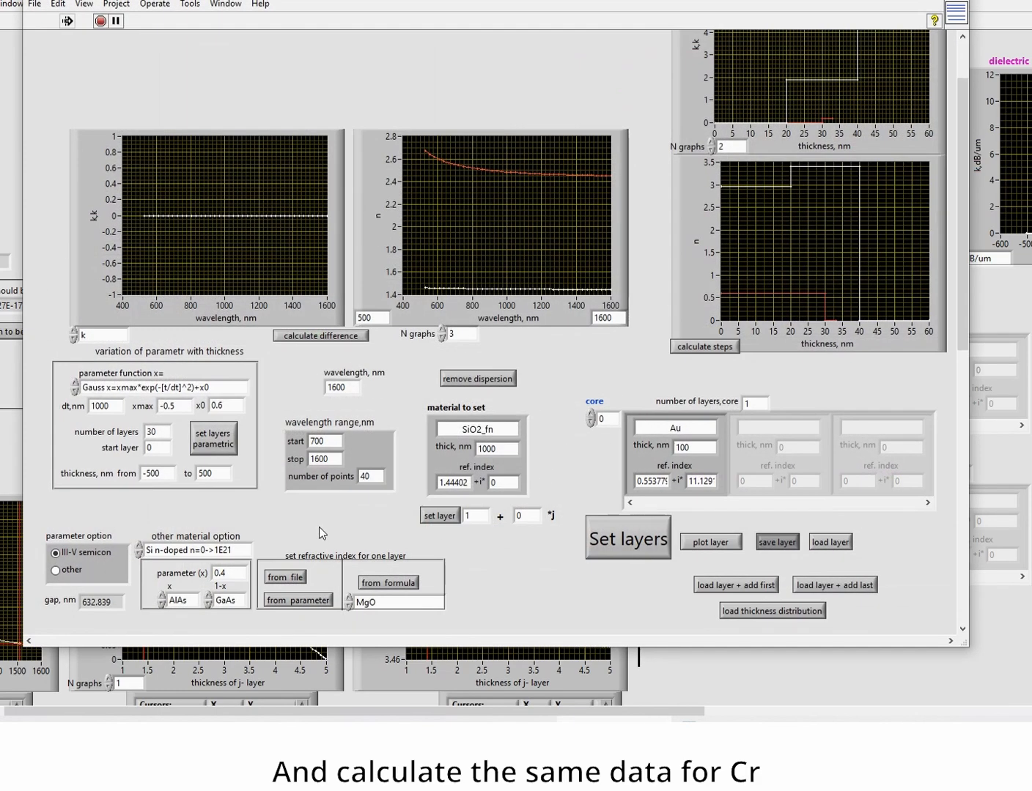
pyautogui.click(285, 577)
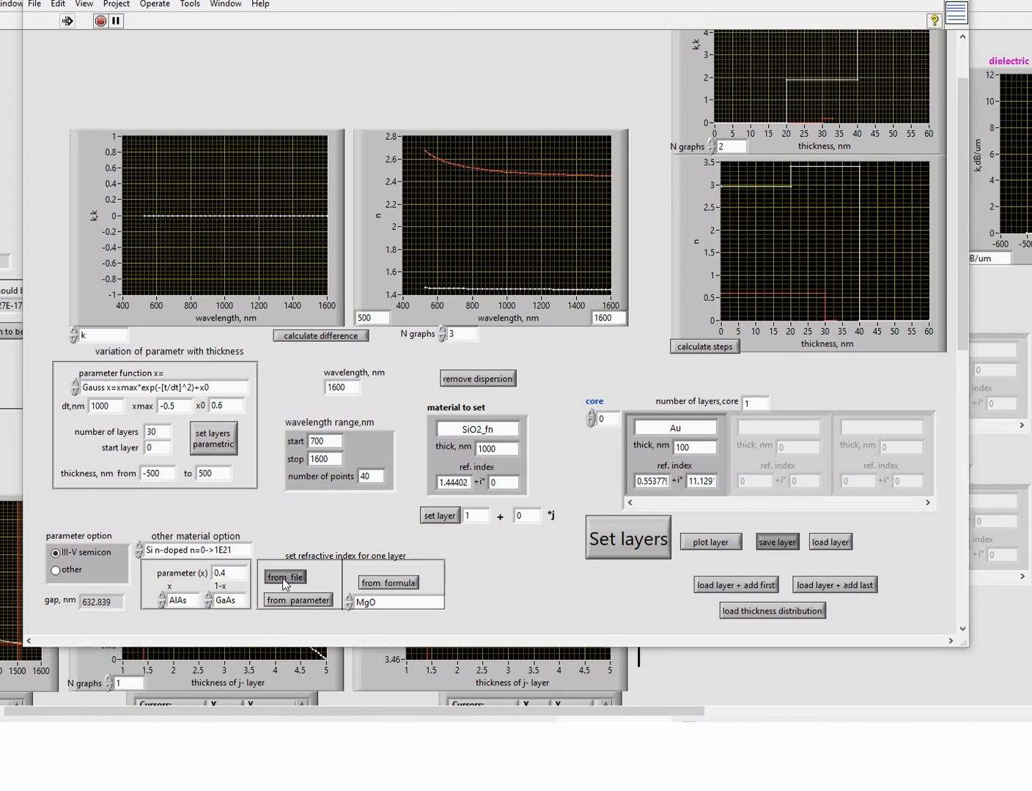
pyautogui.scroll(-3, 278, 267)
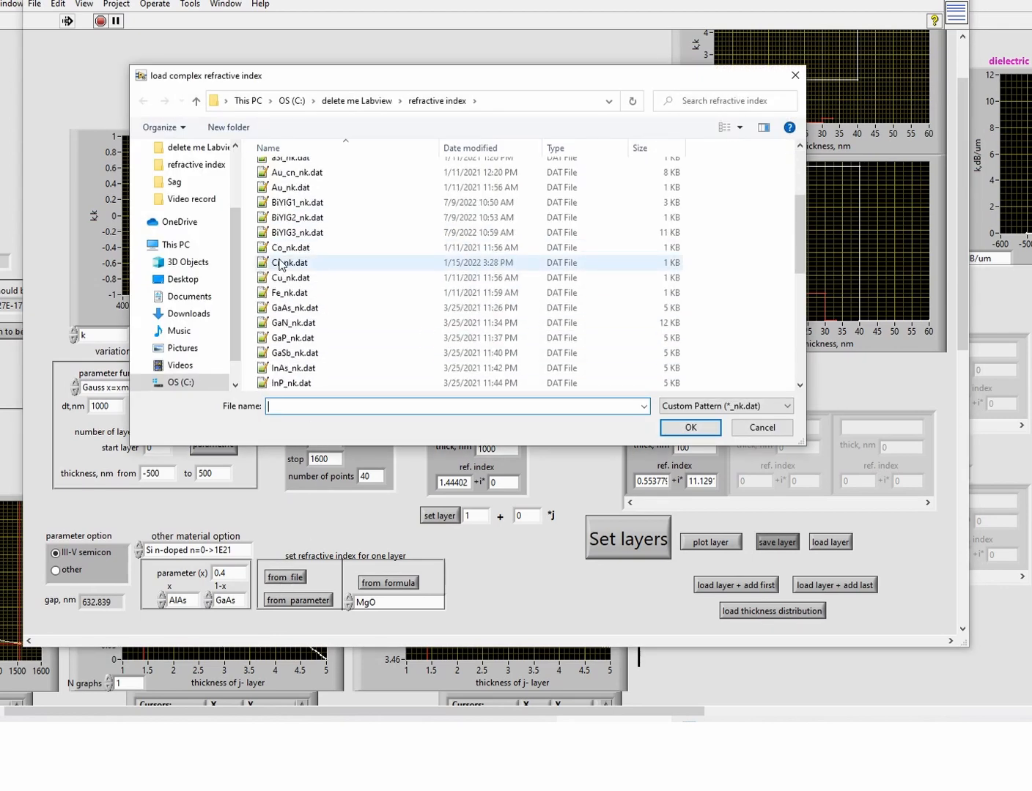
pyautogui.doubleClick(282, 264)
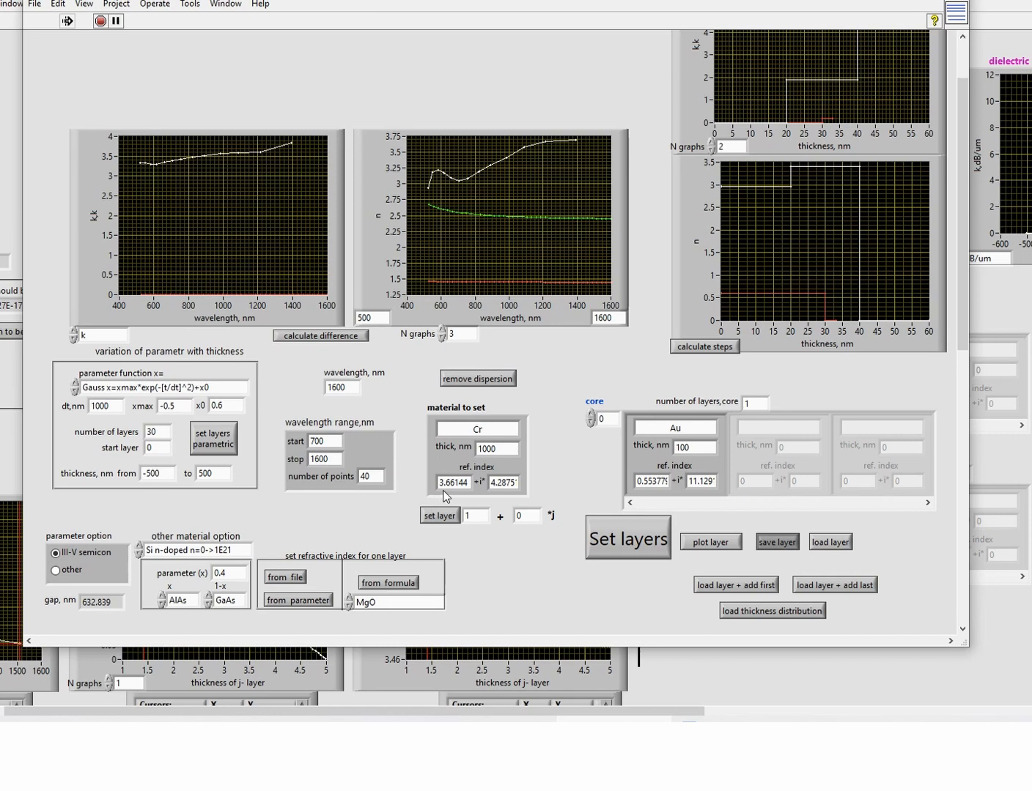
# Assign Cr with a thickness of 50 nm to layer 0 and apply the metal layer to the waveguide.
pyautogui.moveTo(502, 448); pyautogui.dragTo(453, 444)
pyautogui.write('50')
pyautogui.doubleClick(474, 512)
pyautogui.write('0')
pyautogui.click(438, 517)
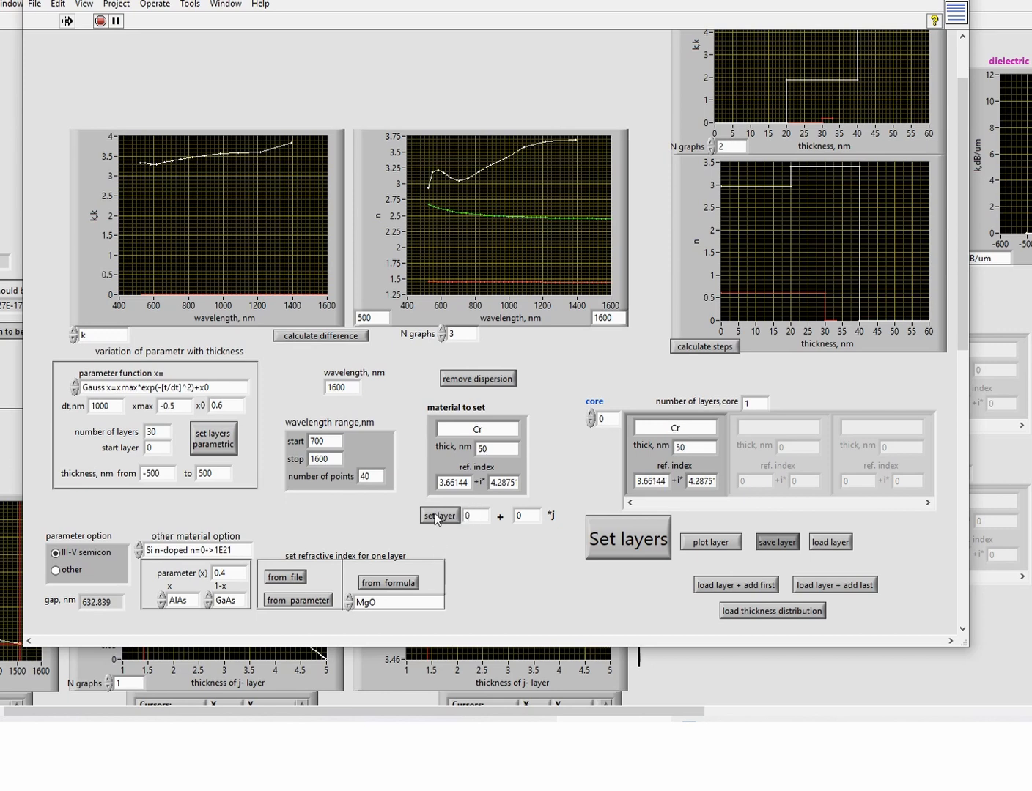
pyautogui.click(613, 540)
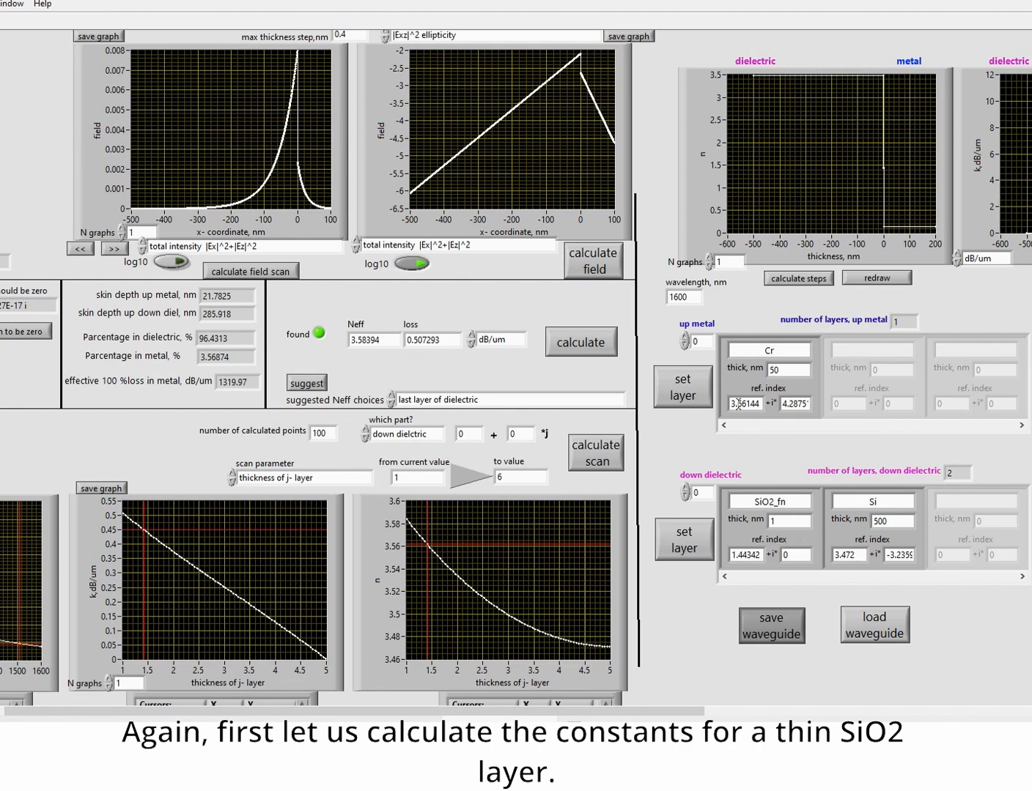
# Calculate the Cr plasmon's Neff and loss, and scan the SiO2 thickness from 1 to 25 nm.
pyautogui.click(573, 351)
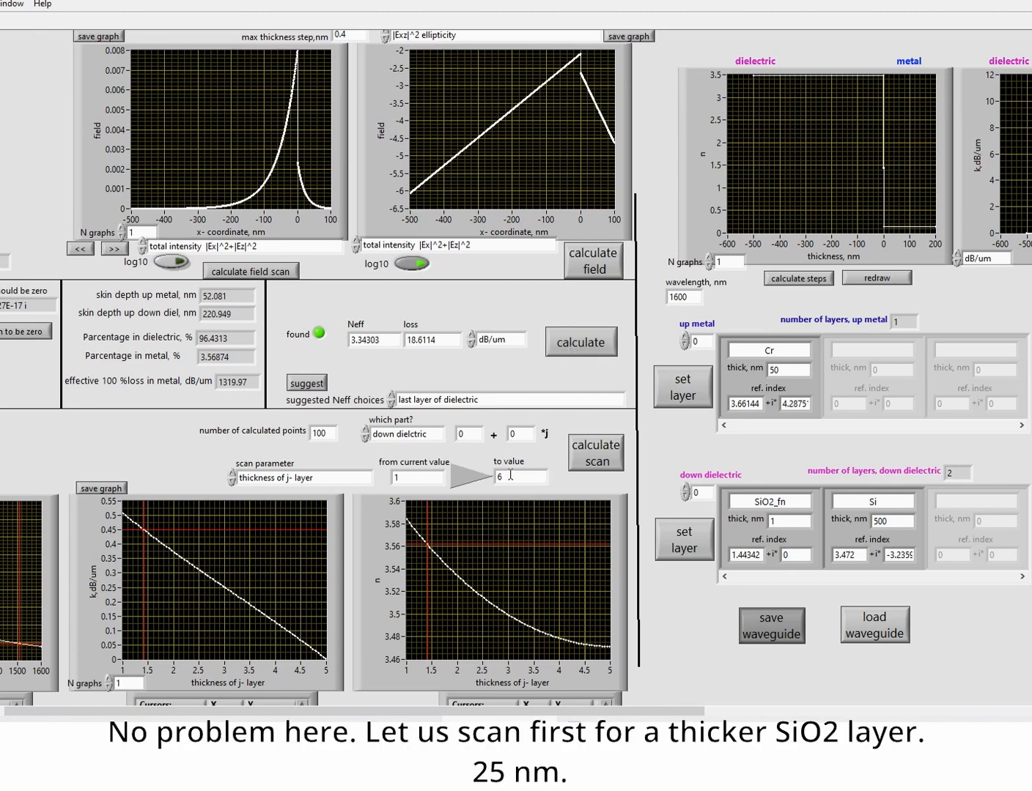
pyautogui.moveTo(511, 477); pyautogui.dragTo(490, 477)
pyautogui.write('20')
pyautogui.write('5')
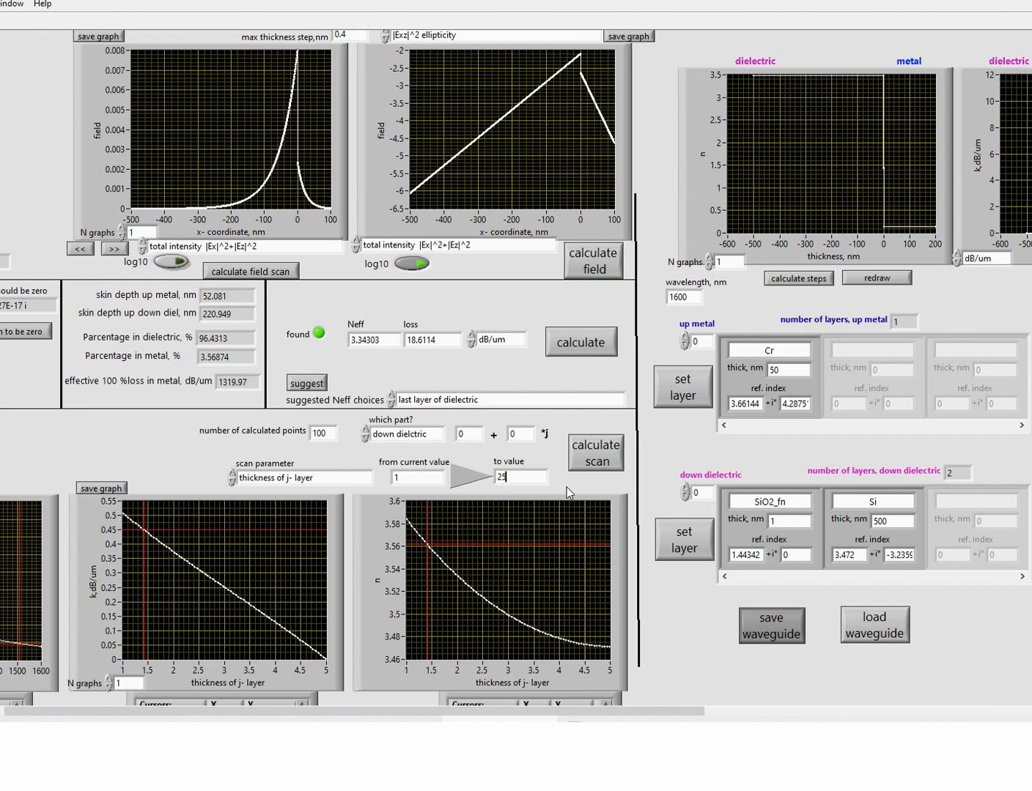
pyautogui.click(587, 456)
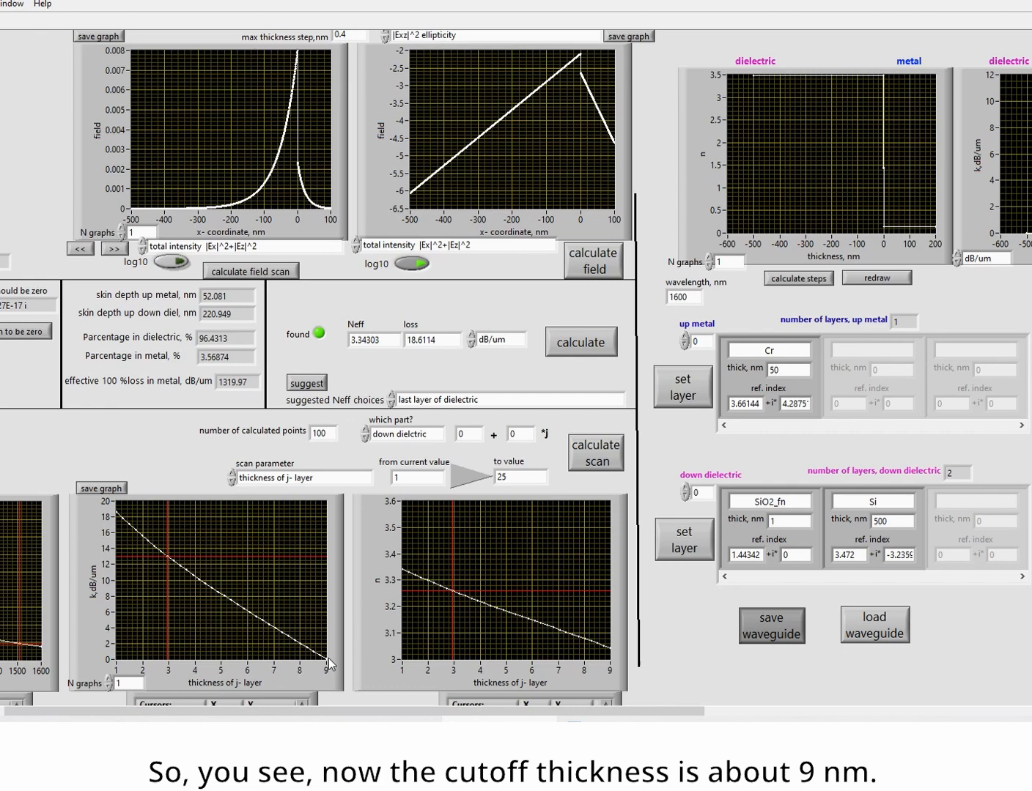
# Shorten the scan range to 9.5 nm and recalculate the SiO2 thickness scan for Cr.
pyautogui.doubleClick(501, 477)
pyautogui.write('9.')
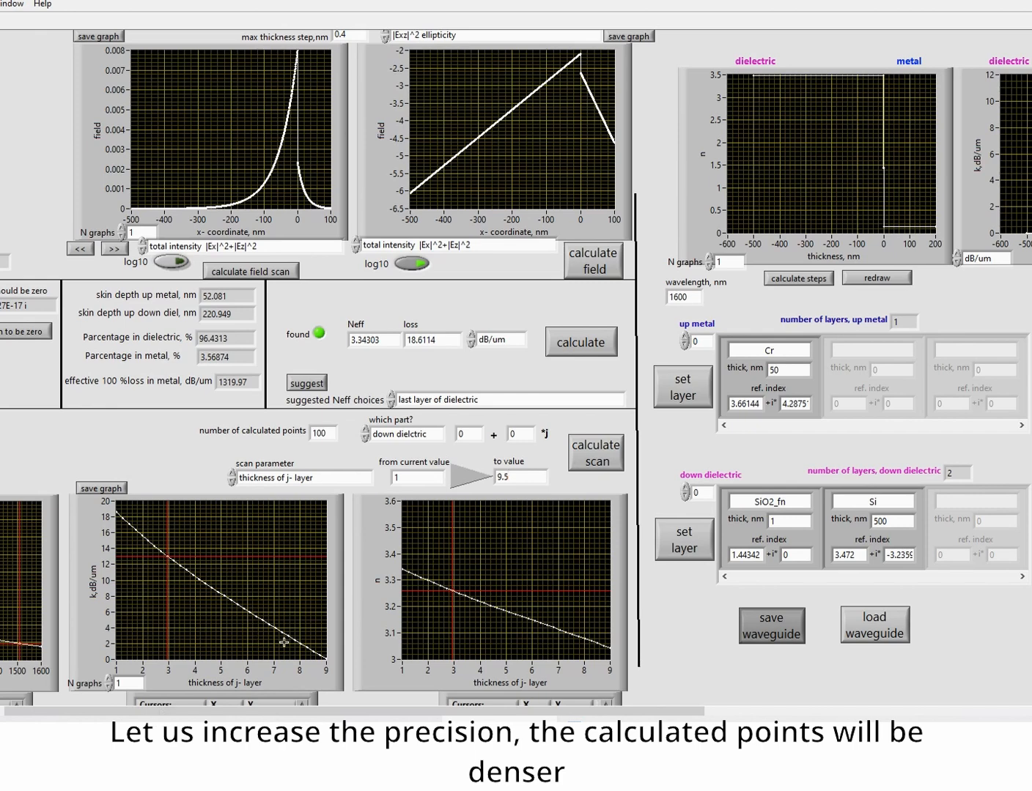
pyautogui.click(605, 461)
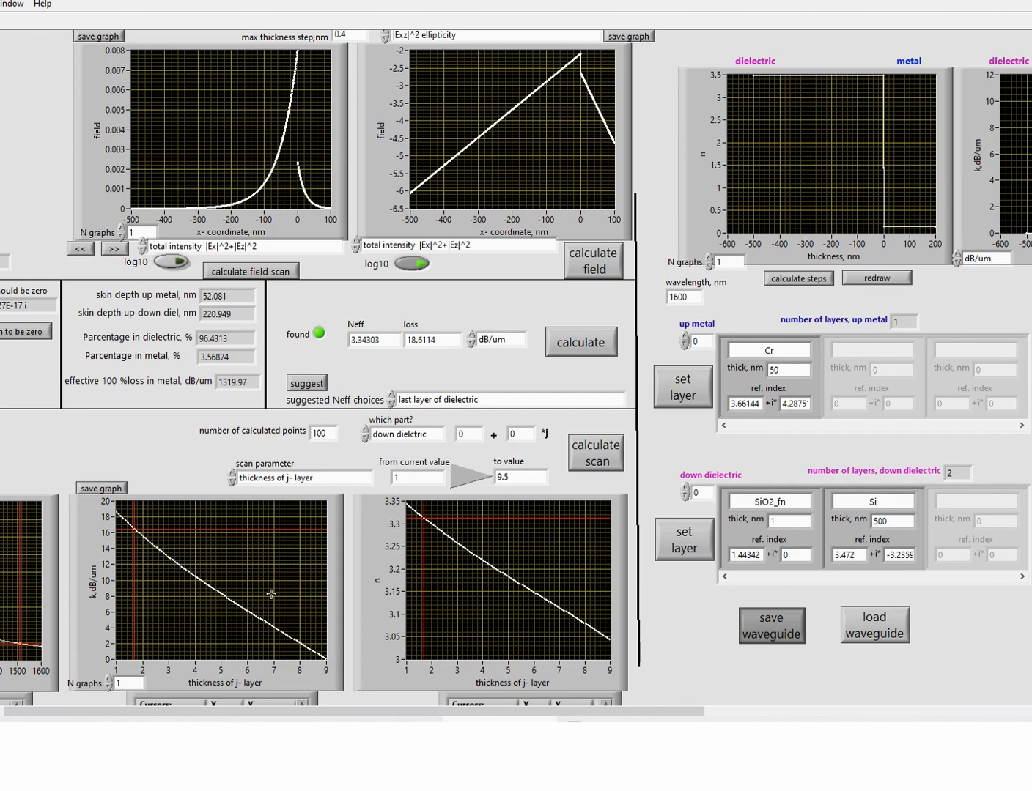
# Export the Cr loss scan to the clipboard, paste it into columns C and D of Origin's Book1, and name column D Cr.
pyautogui.rightClick(244, 572)
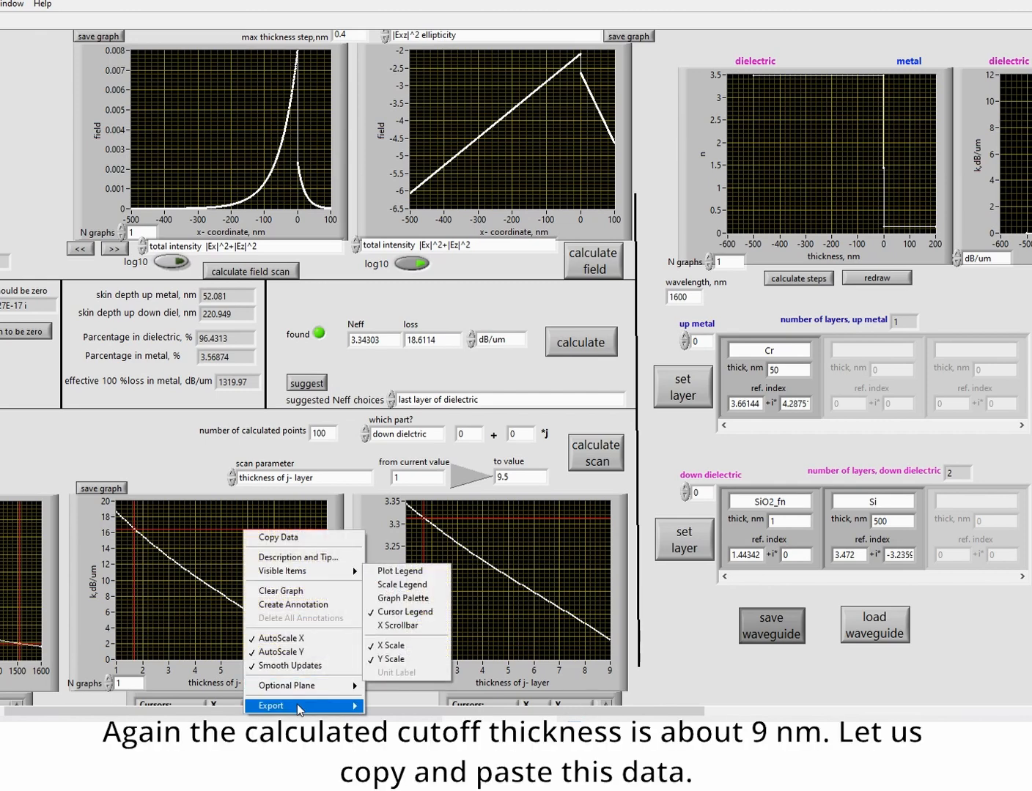
pyautogui.moveTo(344, 705)
pyautogui.click(412, 664)
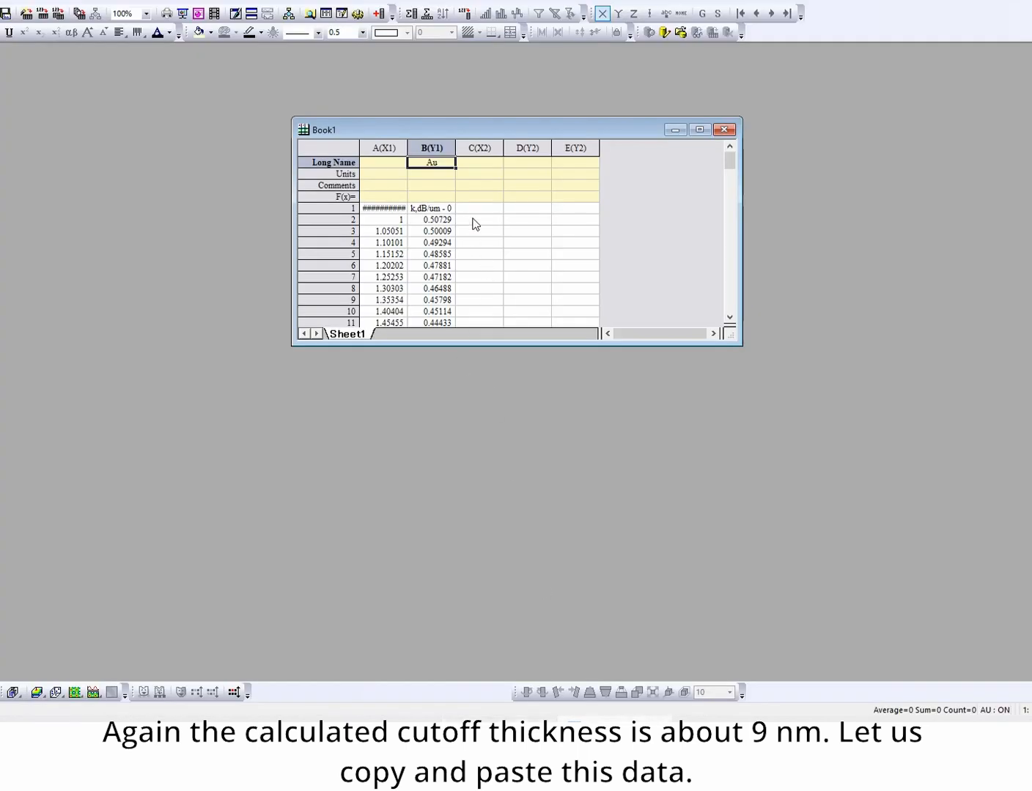
pyautogui.click(478, 213)
pyautogui.hotkey('ctrl', 'v')
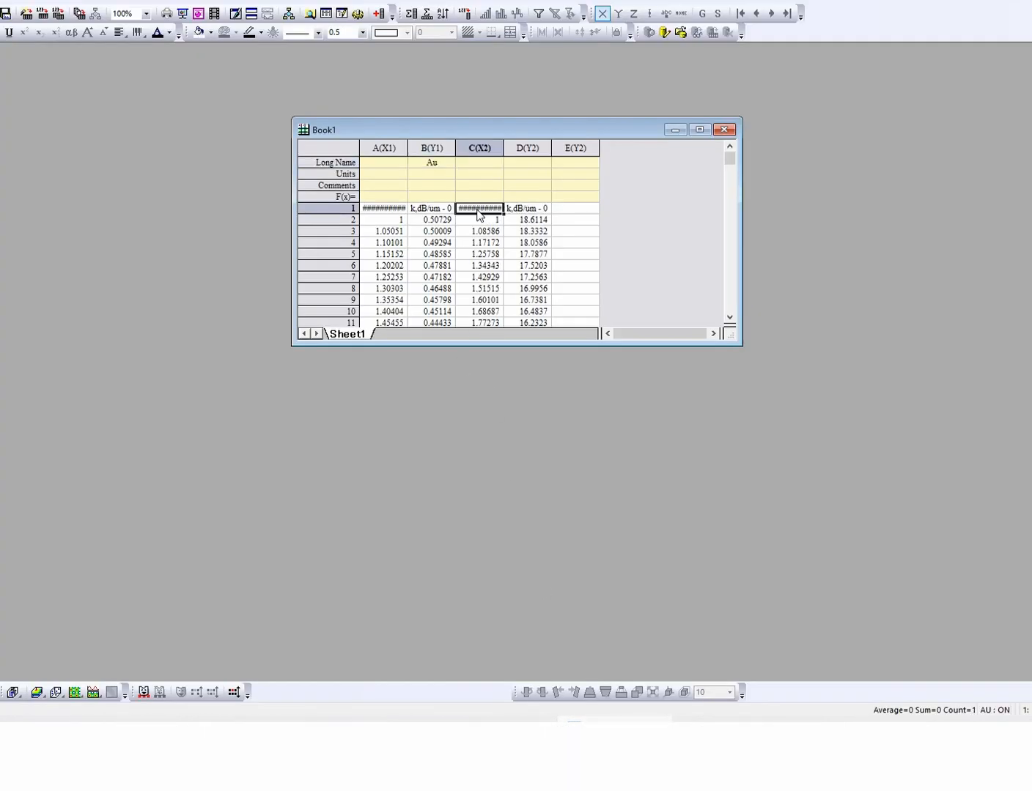
pyautogui.click(528, 162)
pyautogui.write('Cr')
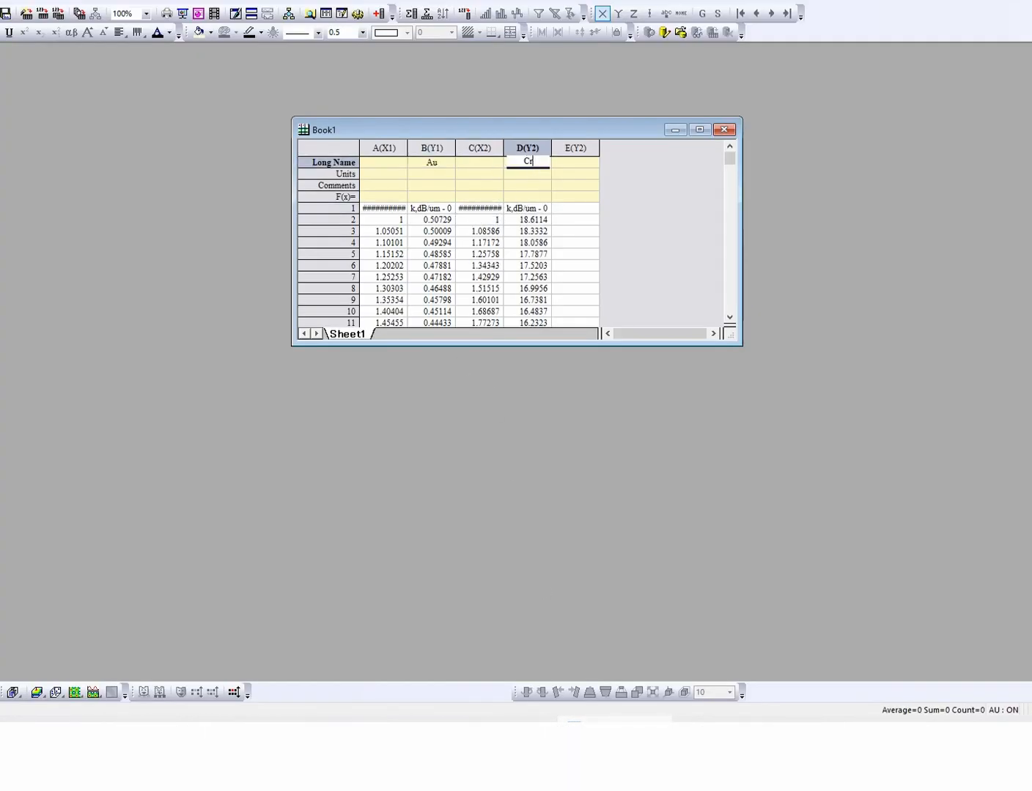
# Plot the Au and Cr columns together as a line graph.
pyautogui.click(569, 244)
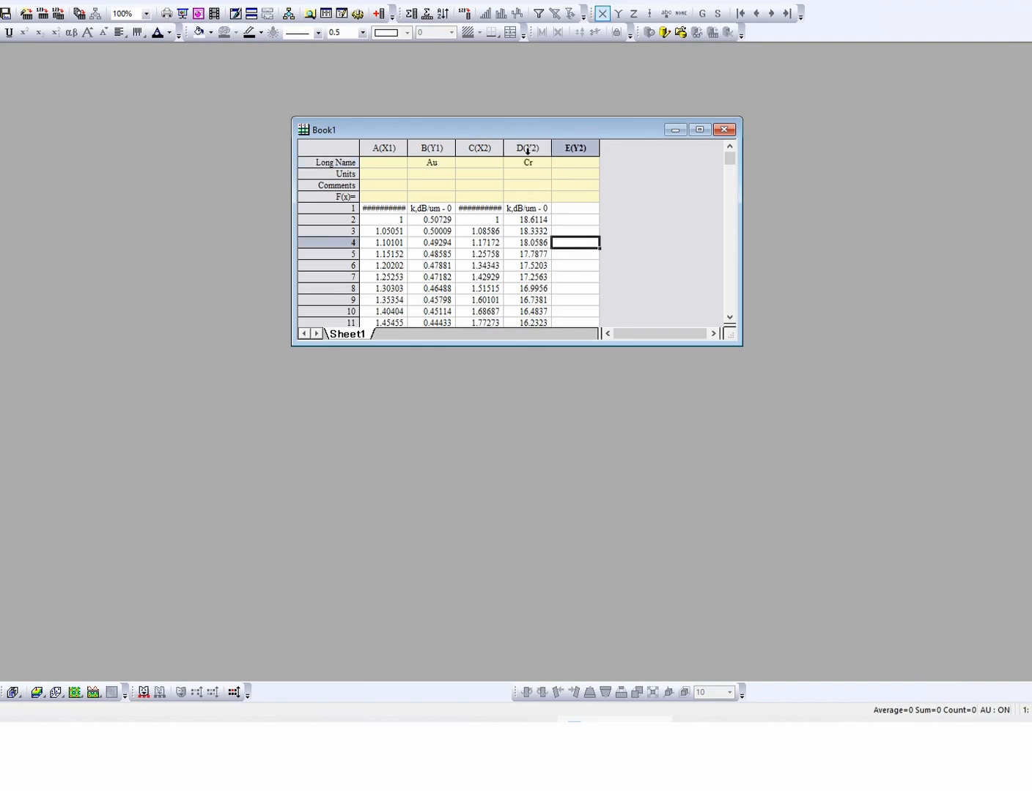
pyautogui.click(438, 149)
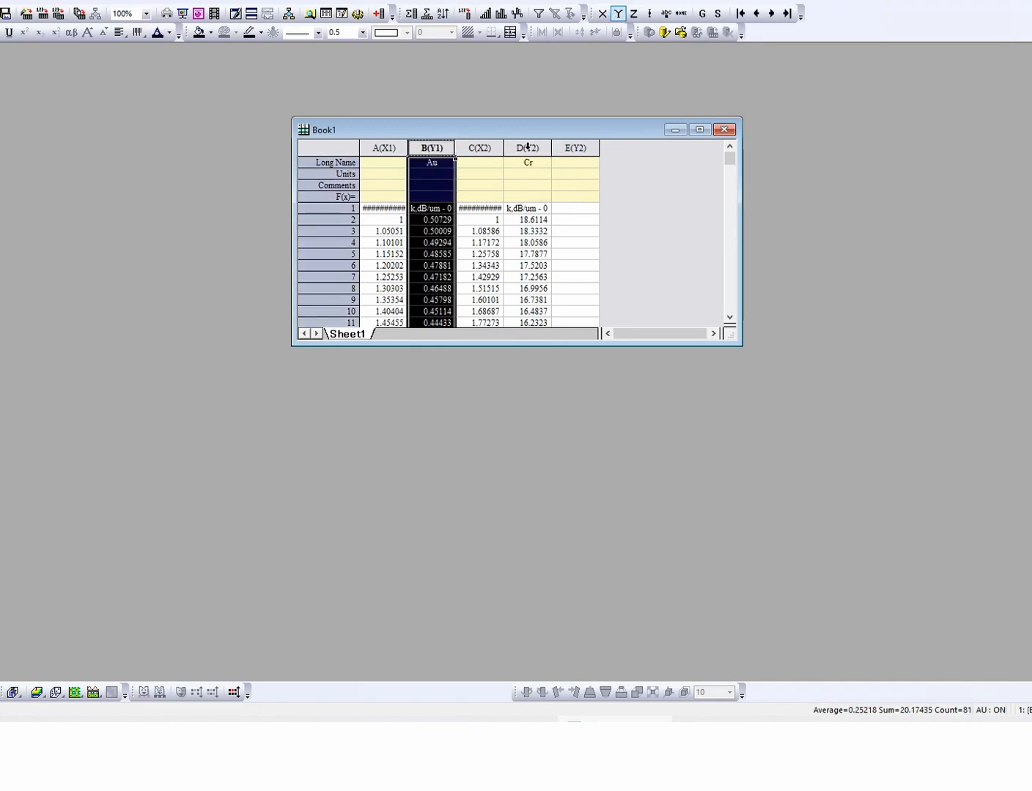
pyautogui.keyDown('ctrl'); pyautogui.click(528, 147); pyautogui.keyUp('ctrl')
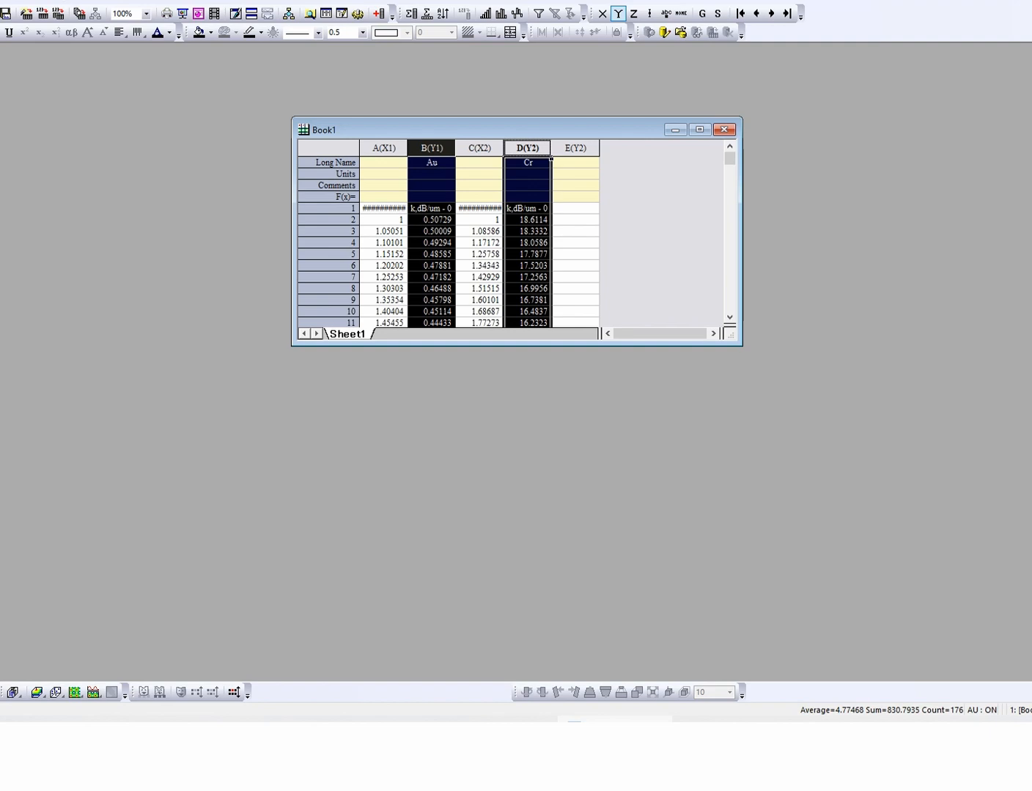
pyautogui.moveTo(52, 101); pyautogui.dragTo(480, 141)
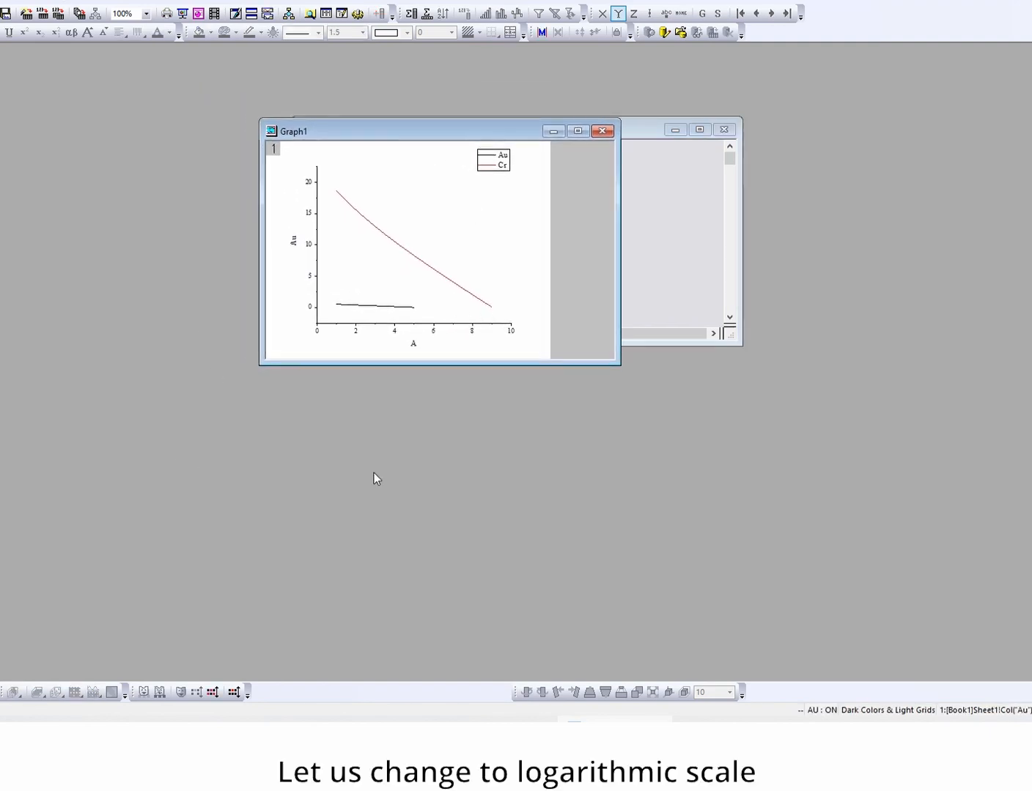
# Change the graph's vertical axis to a Log10 scale and rescale the graph to fit both curves.
pyautogui.doubleClick(318, 270)
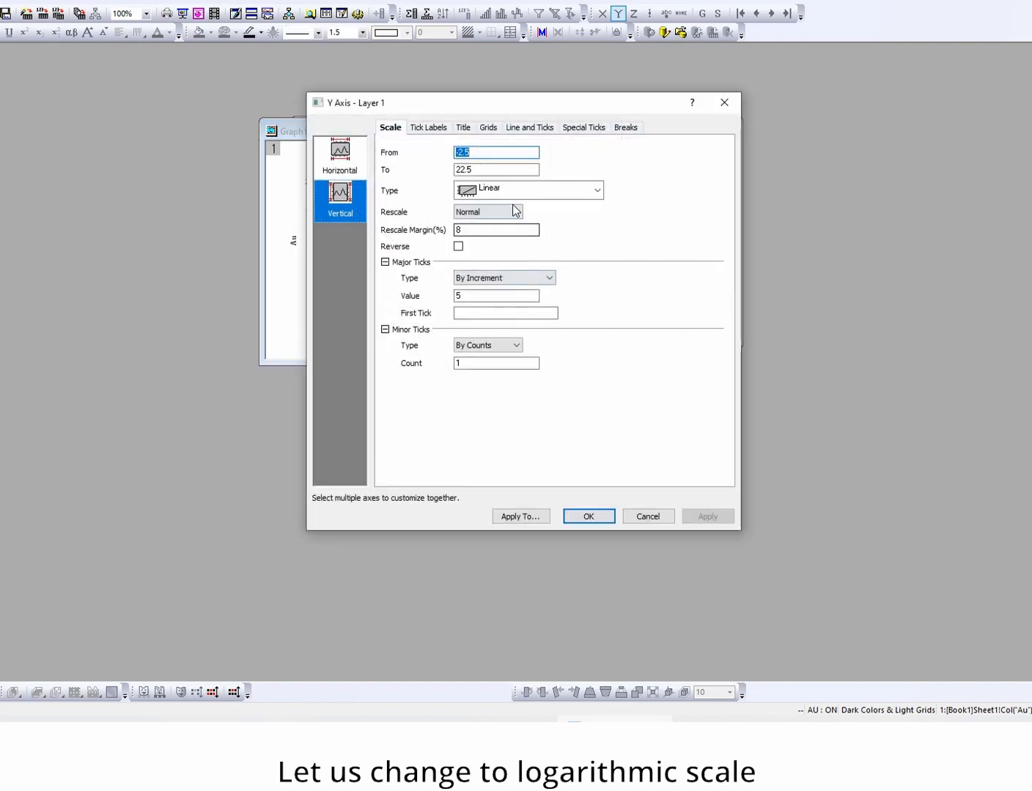
pyautogui.click(597, 191)
pyautogui.click(542, 221)
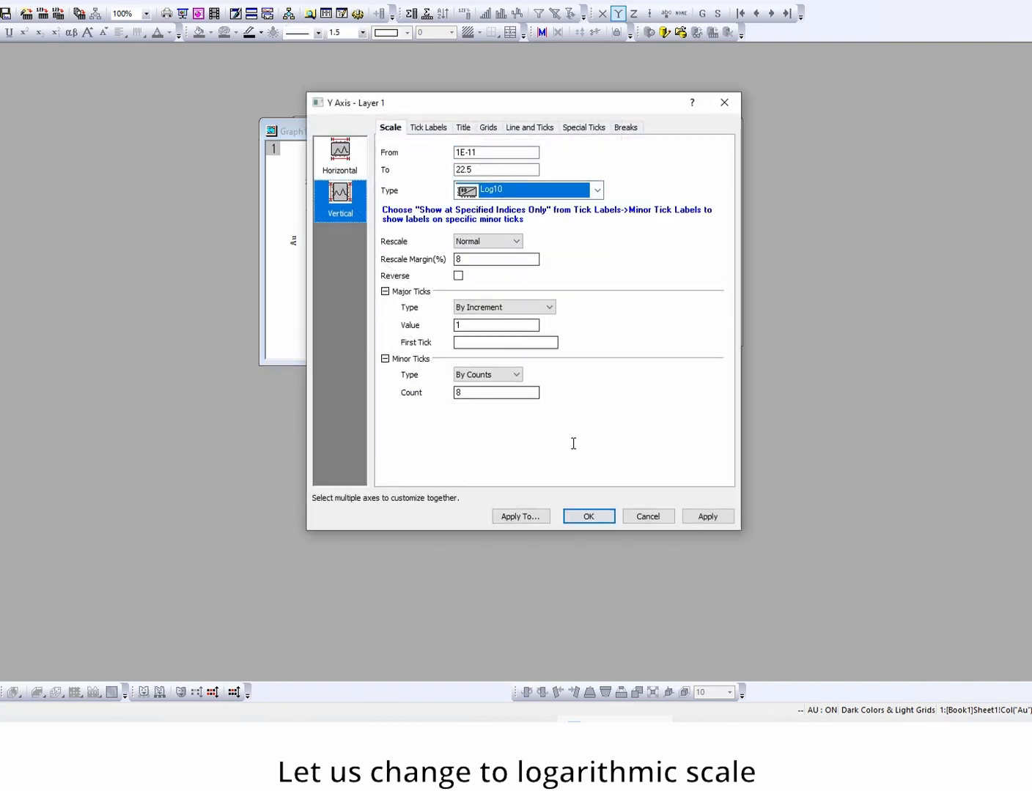
pyautogui.click(588, 516)
pyautogui.click(479, 273)
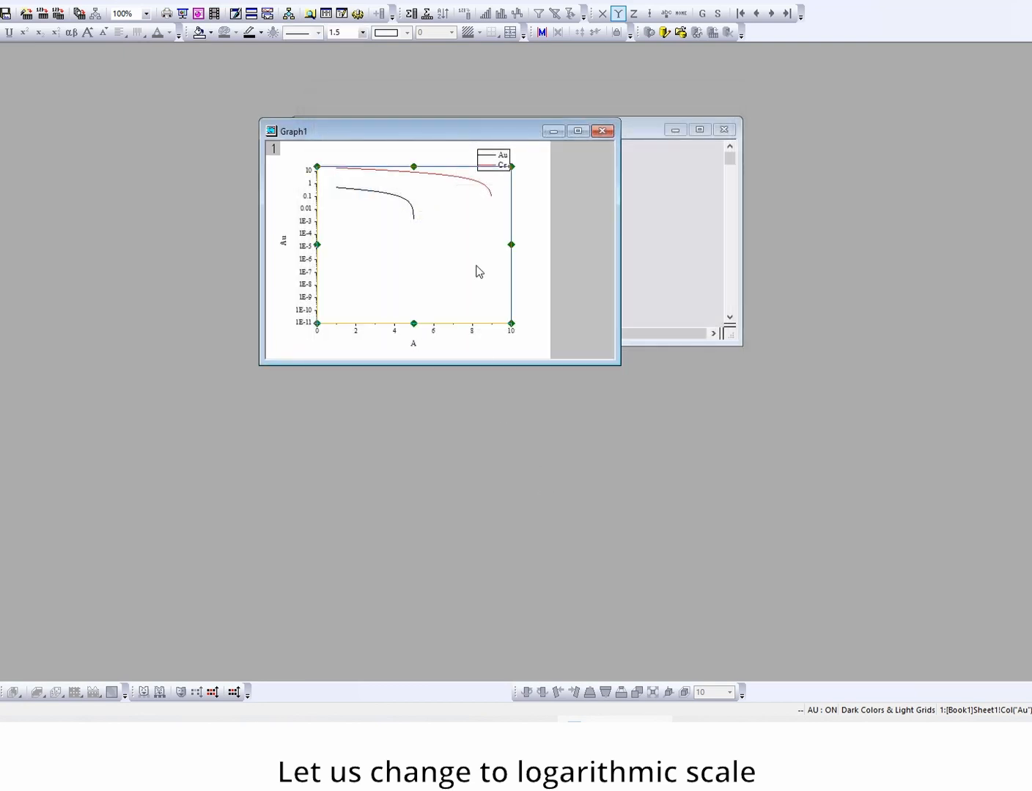
pyautogui.hotkey('ctrl', 'r')
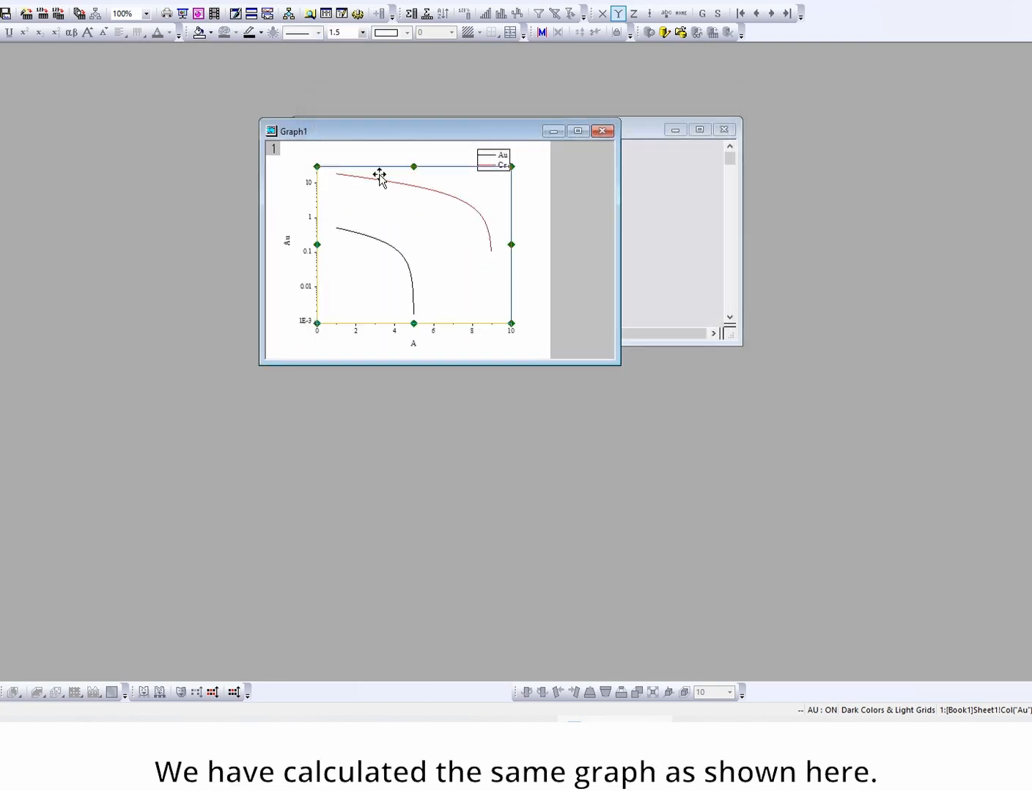
# Switch to the Optics Letters paper in Chrome and compare the metal/Si plasmon data on page 2 with the metal/SiO2/Si propagation loss in Fig. 3.
pyautogui.click(22, 721)
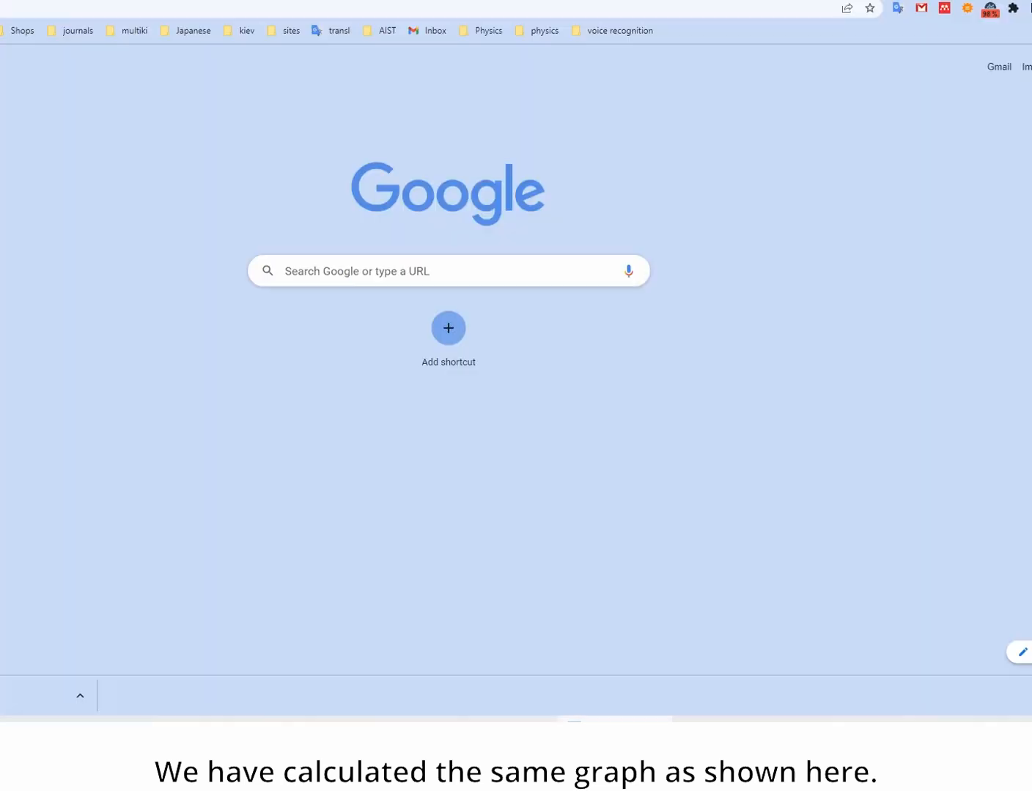
pyautogui.click(221, 1)
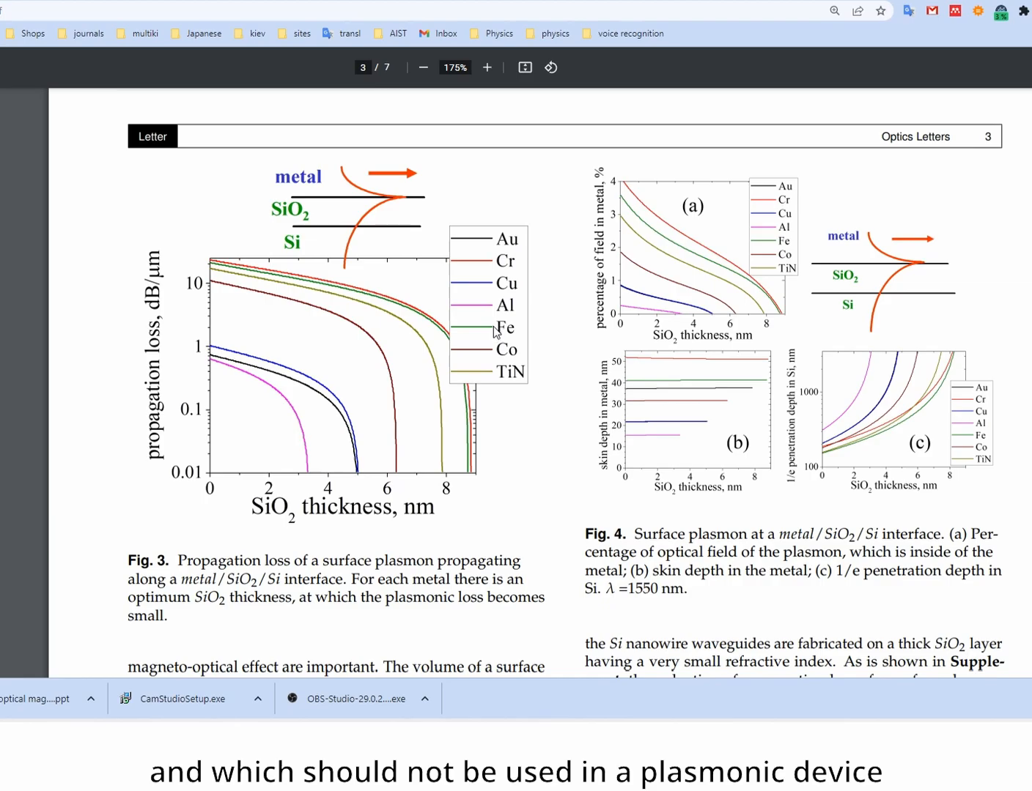
pyautogui.scroll(2, 490, 367)
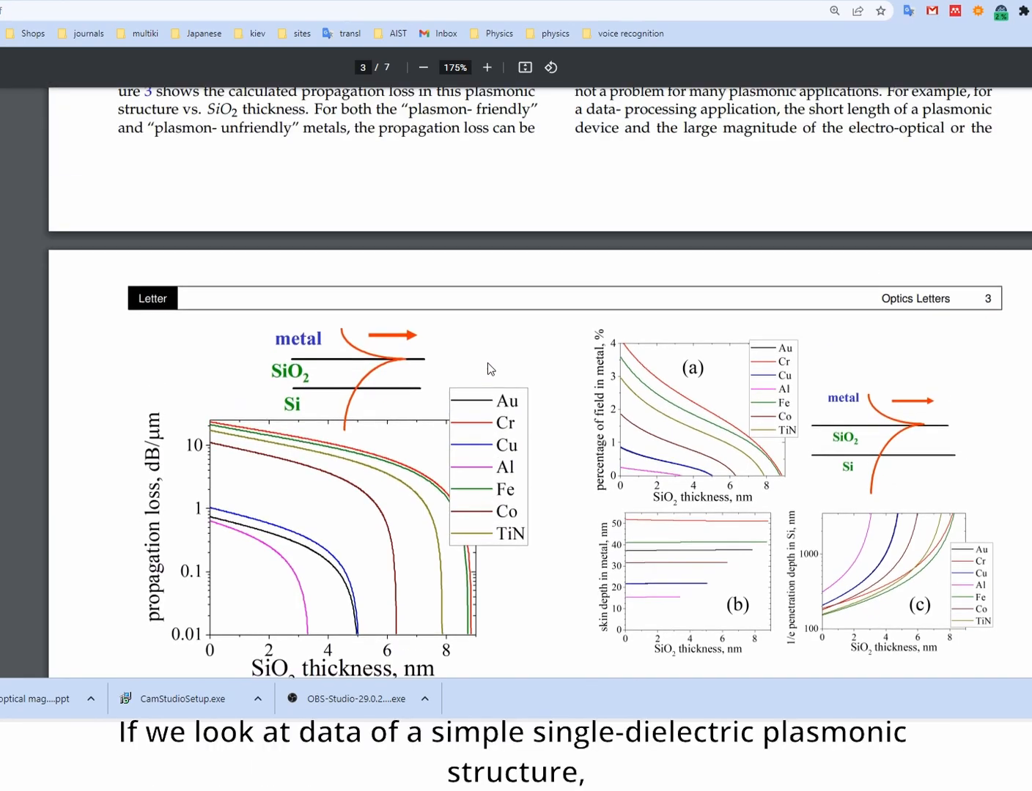
pyautogui.scroll(15, 488, 363)
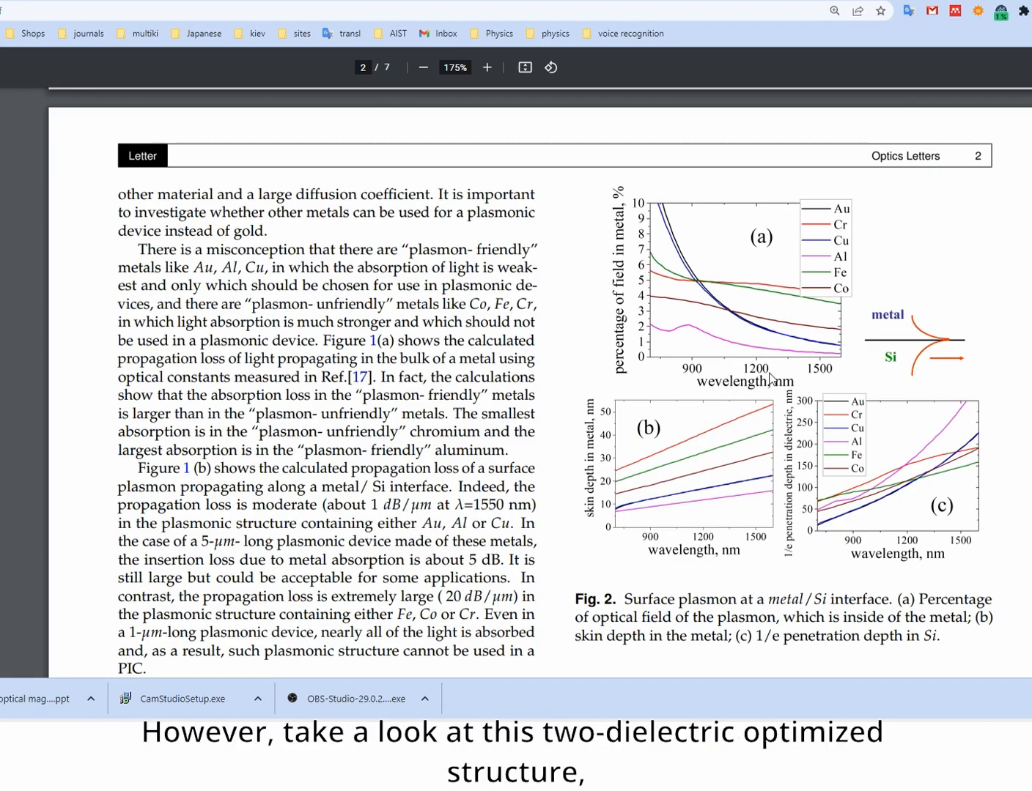
pyautogui.scroll(-5, 771, 377)
pyautogui.scroll(-15, 770, 375)
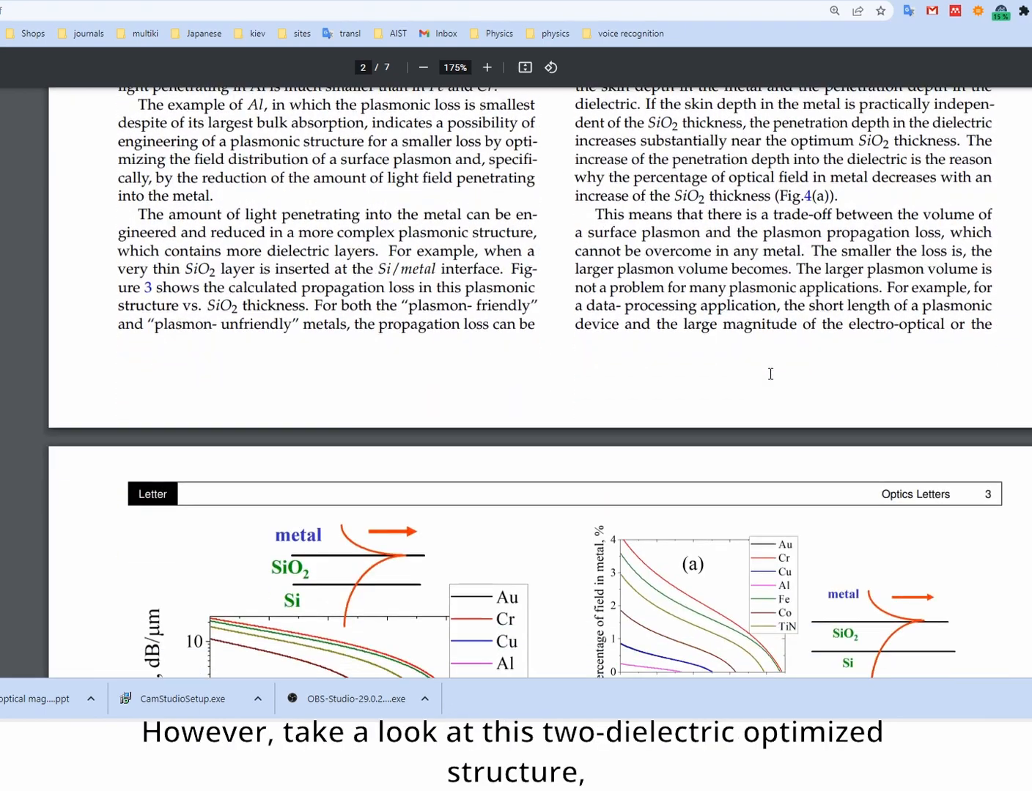
pyautogui.scroll(-3, 770, 375)
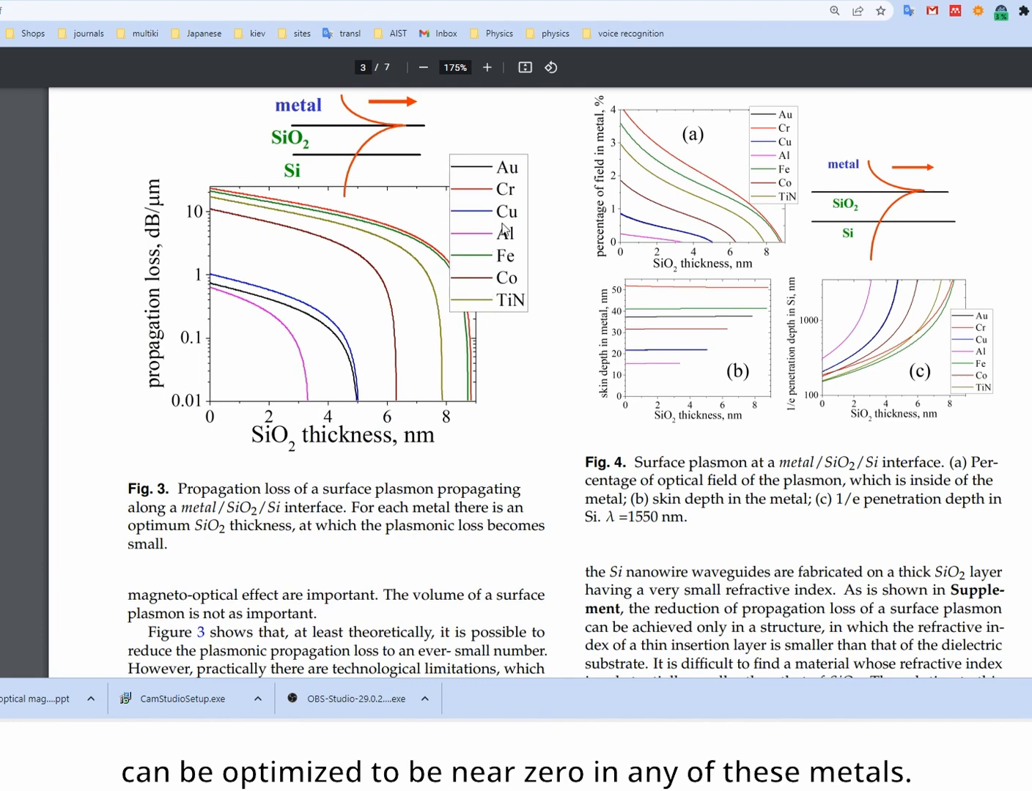
pyautogui.scroll(1, 499, 287)
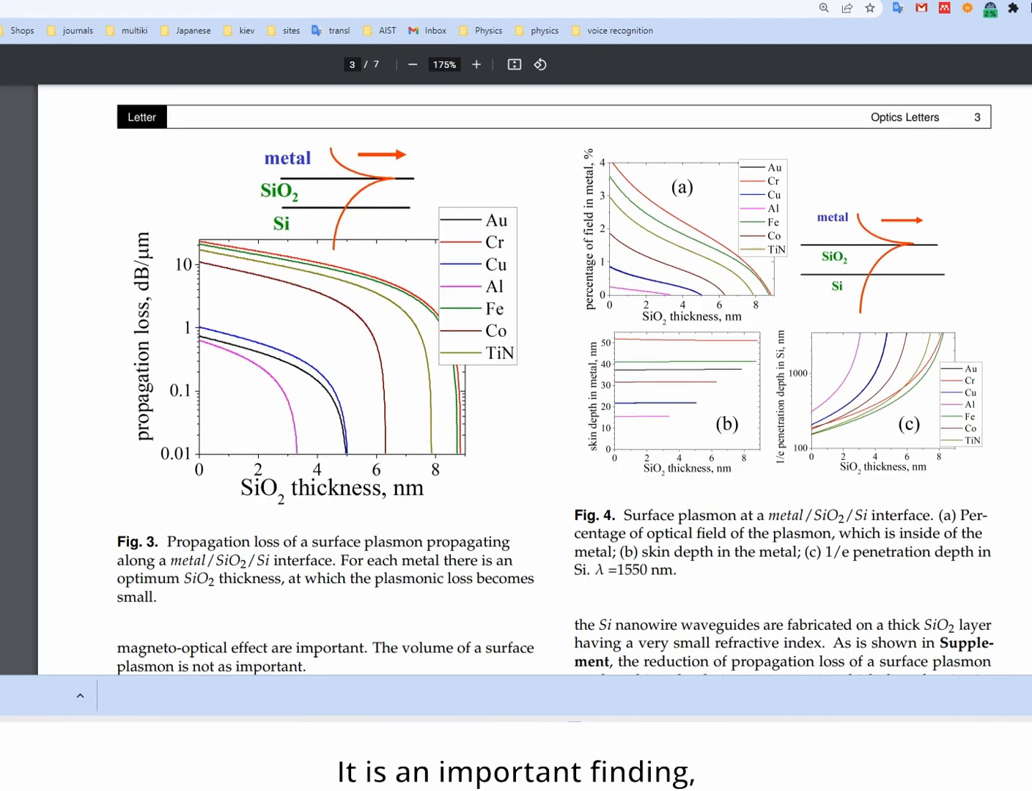